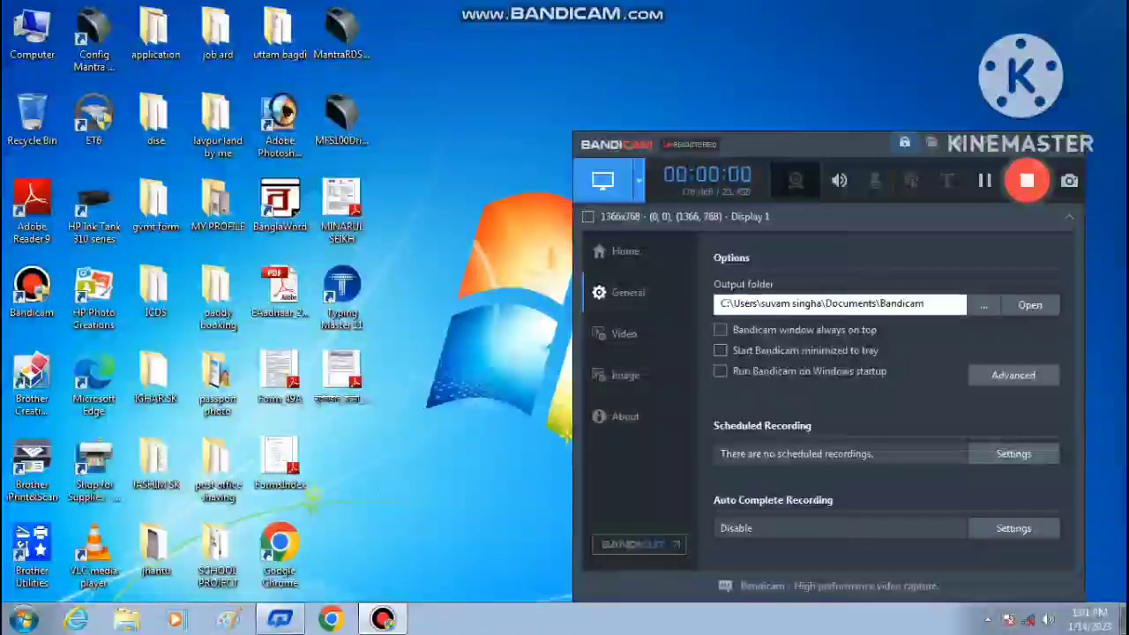
Minimise the Bandicam recorder window to reveal the desktop.
left_click(1043, 142)
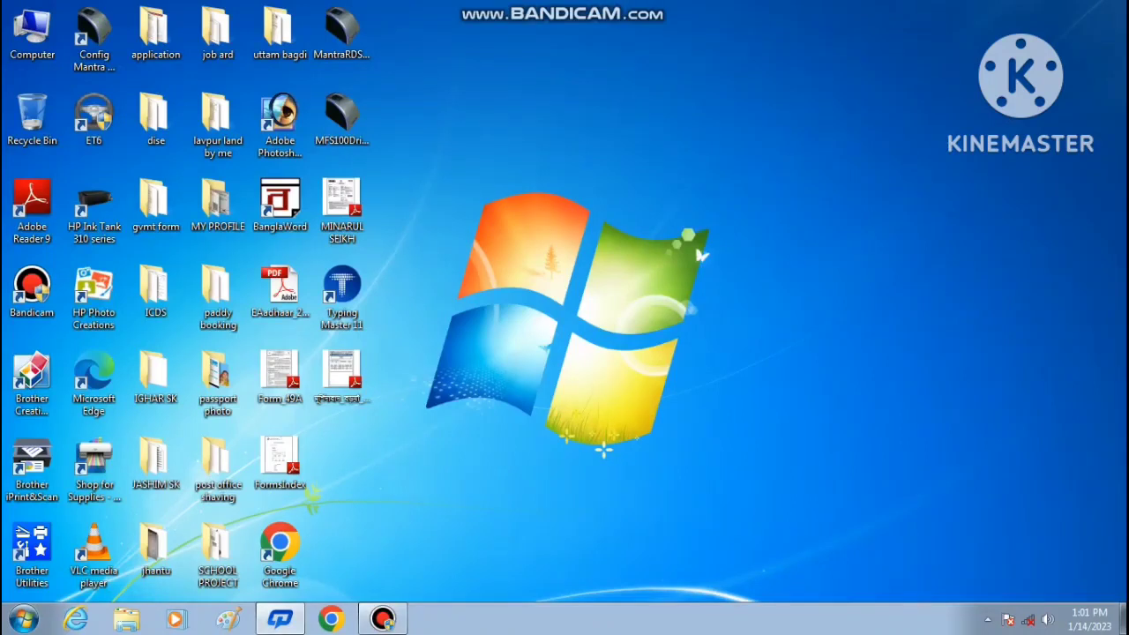
In the passport photo folder, view the 9.15.19 AM (1) WhatsApp group photo full-size.
double_click(216, 375)
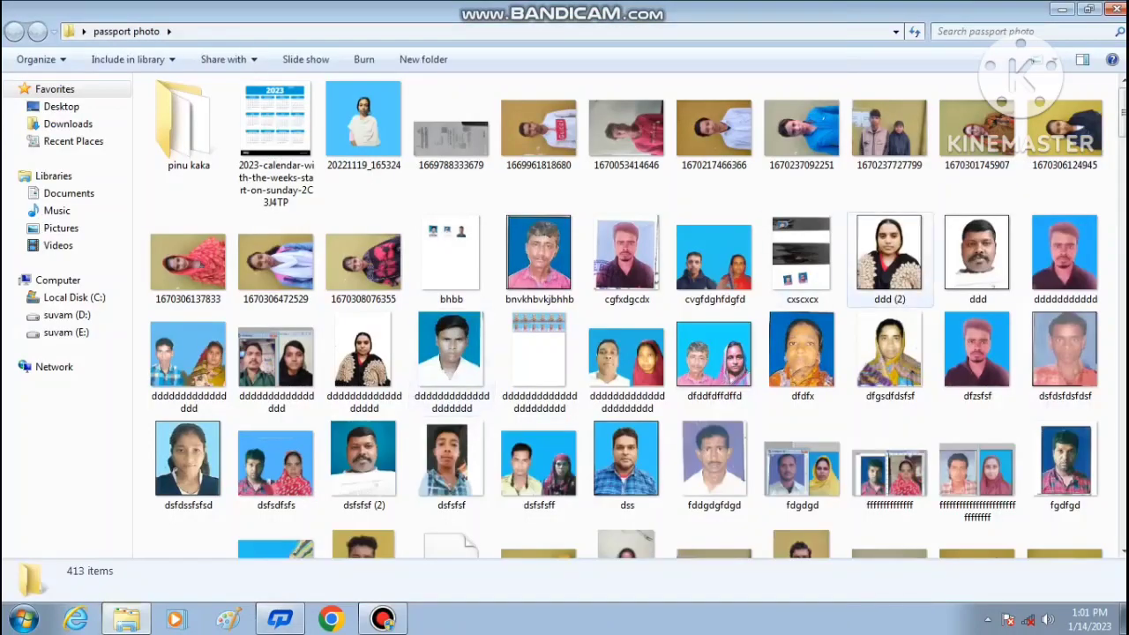
scroll(1001, 101, "down", 5)
scroll(1001, 102, "down", 3)
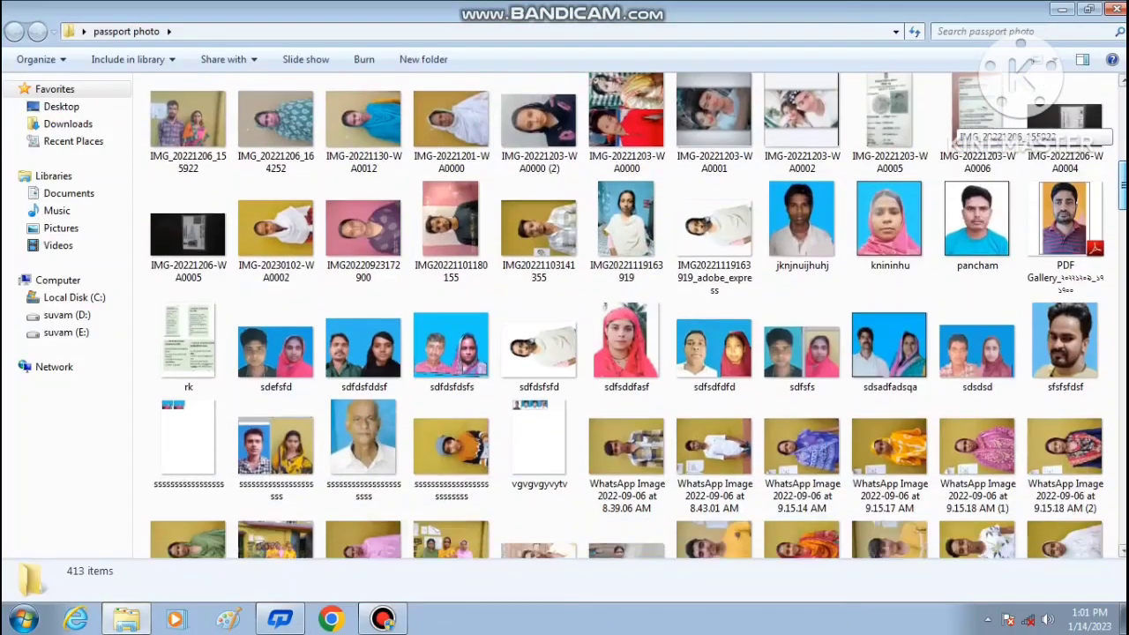
scroll(1001, 102, "down", 2)
scroll(1001, 101, "down", 3)
scroll(1001, 101, "down", 3)
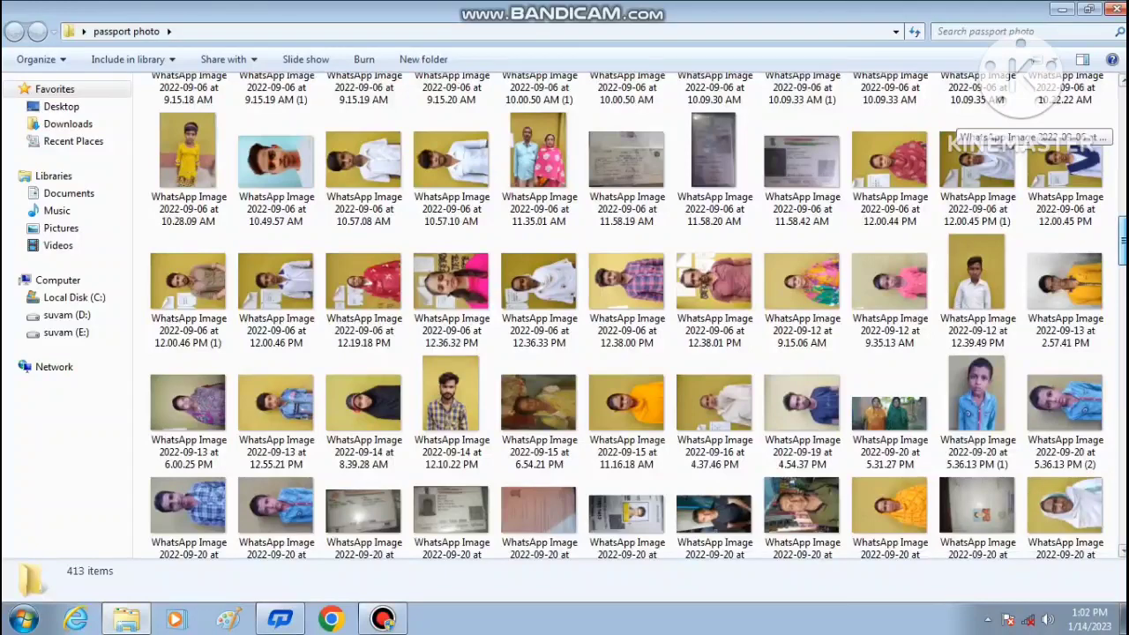
scroll(617, 309, "up", 5)
left_click(275, 172)
double_click(275, 172)
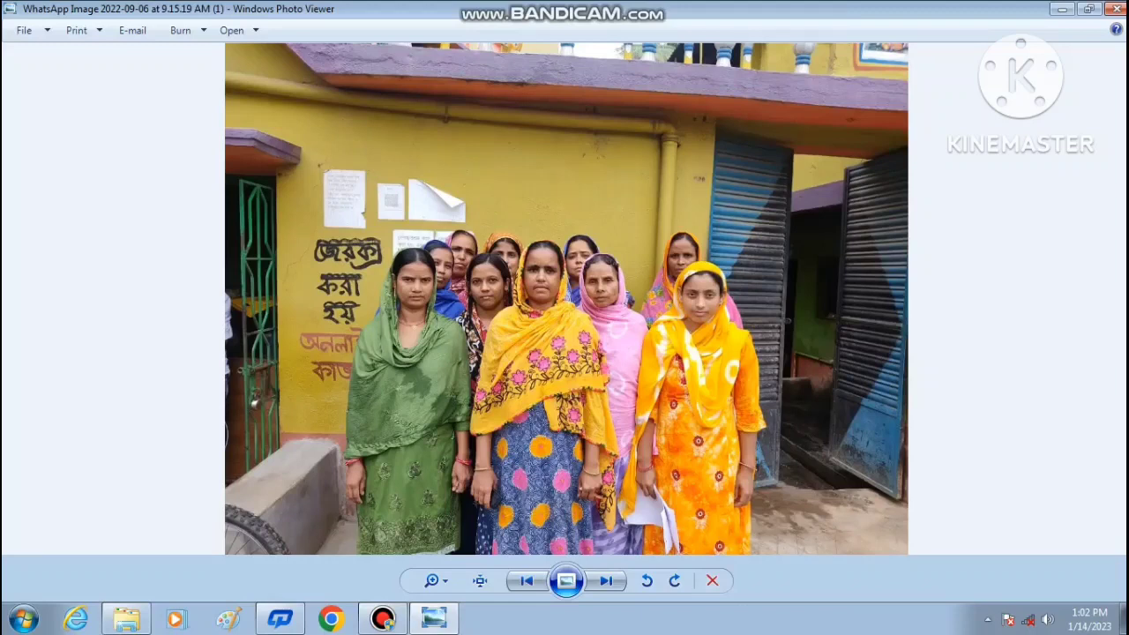
Connect to the redmi Wi-Fi network and bring Chrome's New Tab page to the front.
left_click(1028, 620)
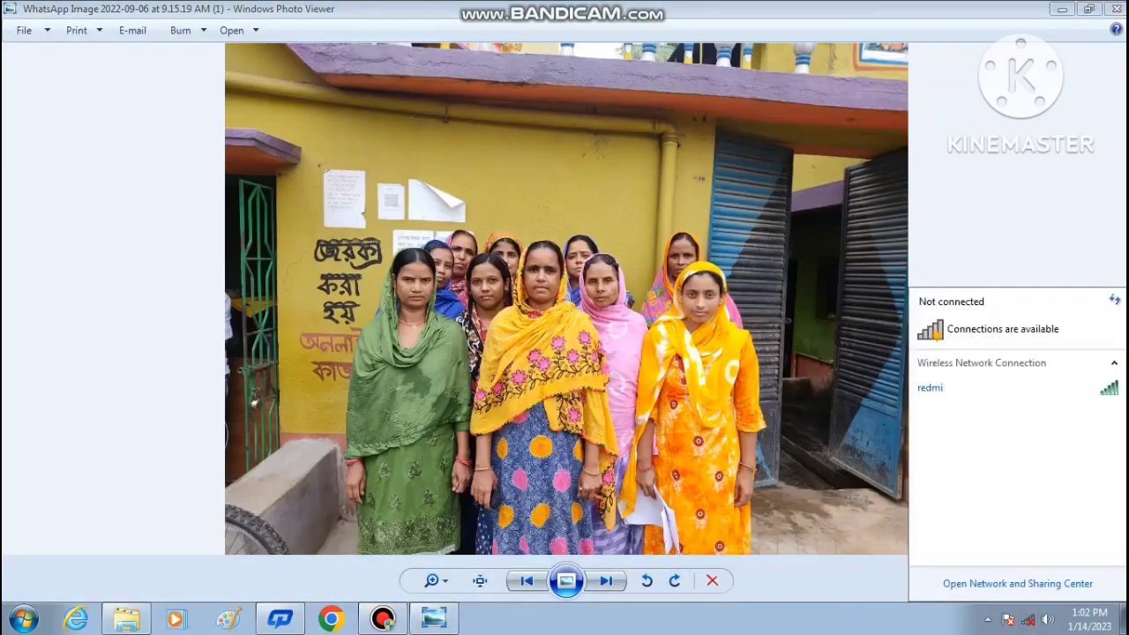
left_click(1089, 412)
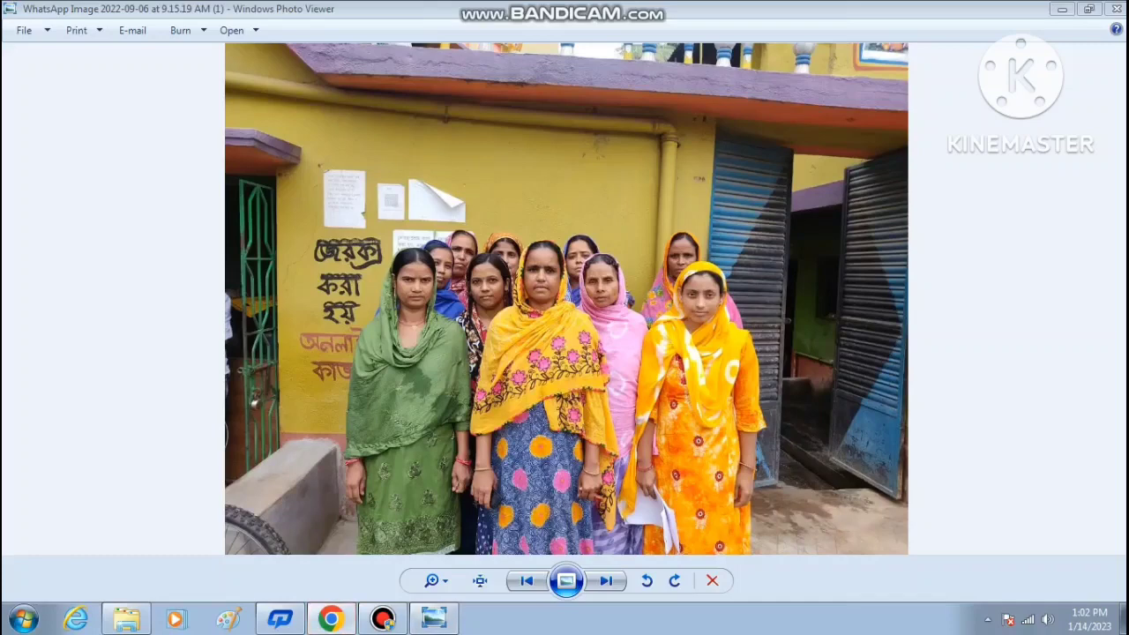
left_click(331, 619)
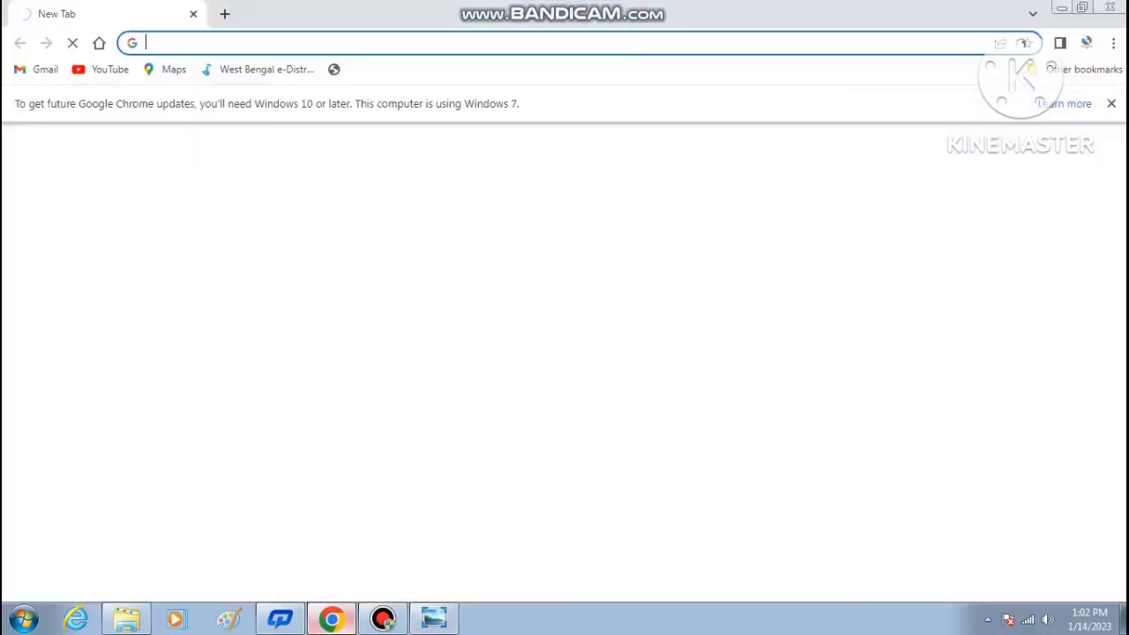
left_click(331, 619)
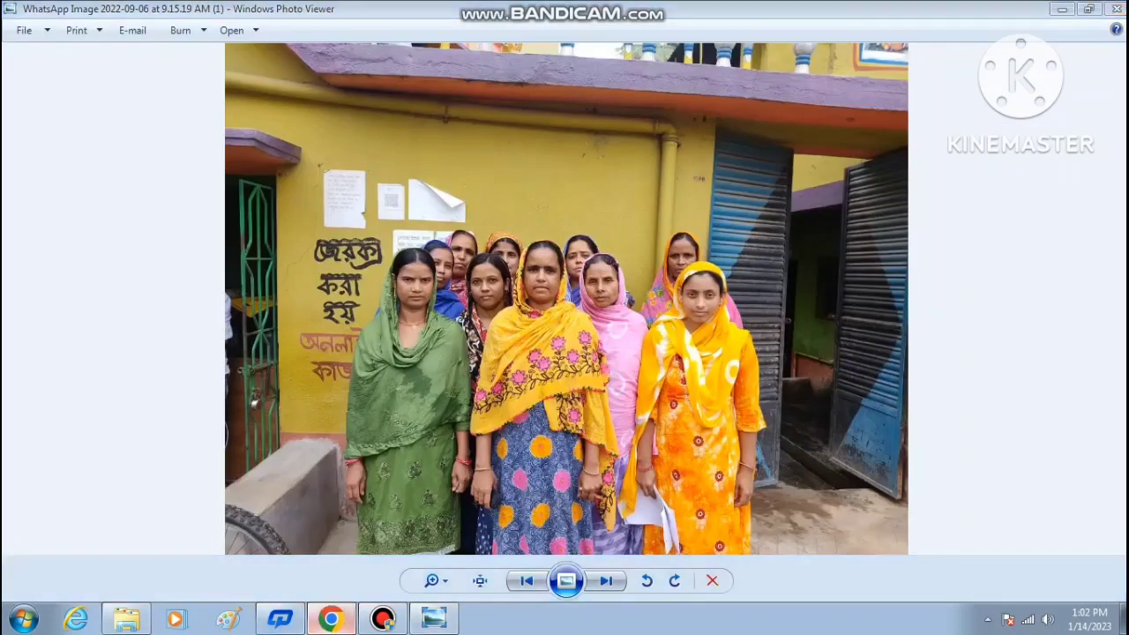
left_click(344, 620)
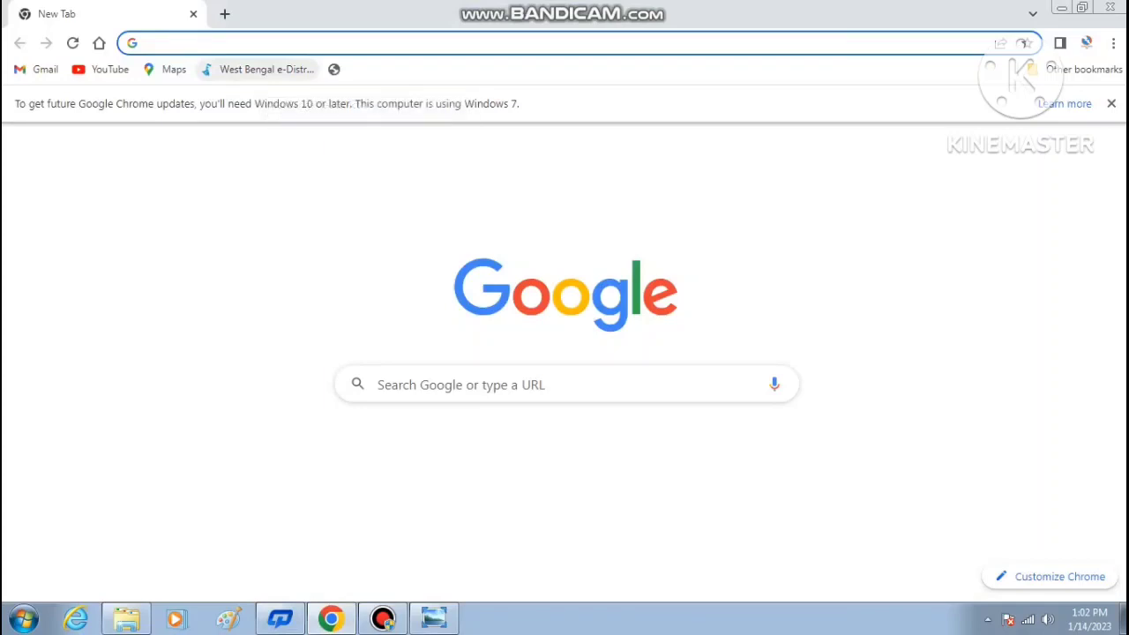
Search Google for 'background remover', correcting the mistyped letters.
left_click(556, 384)
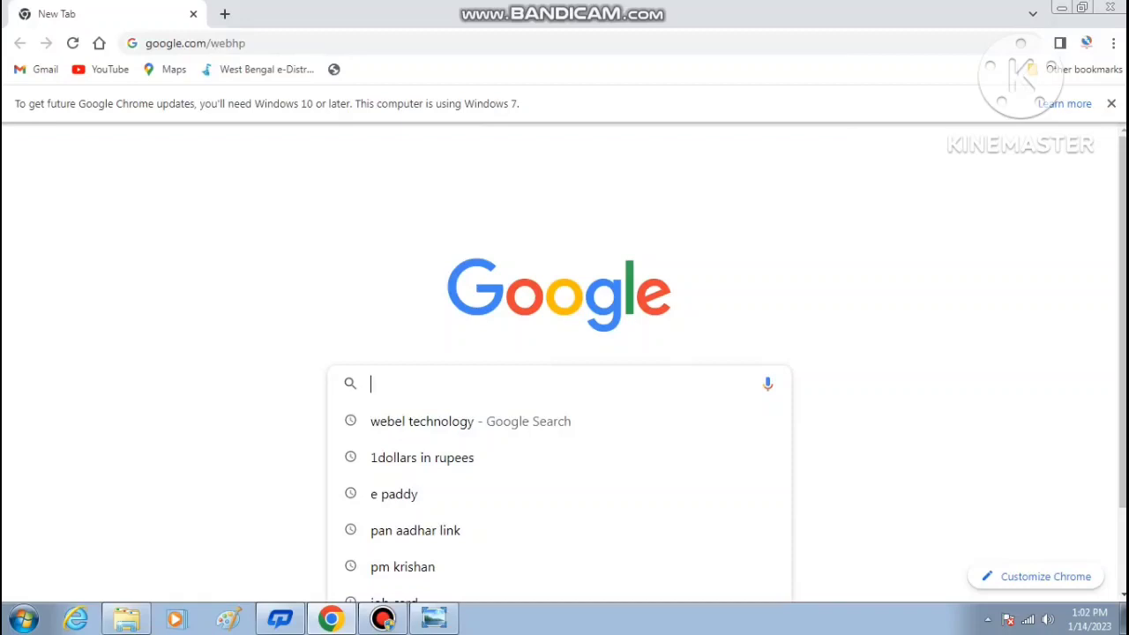
type("bank")
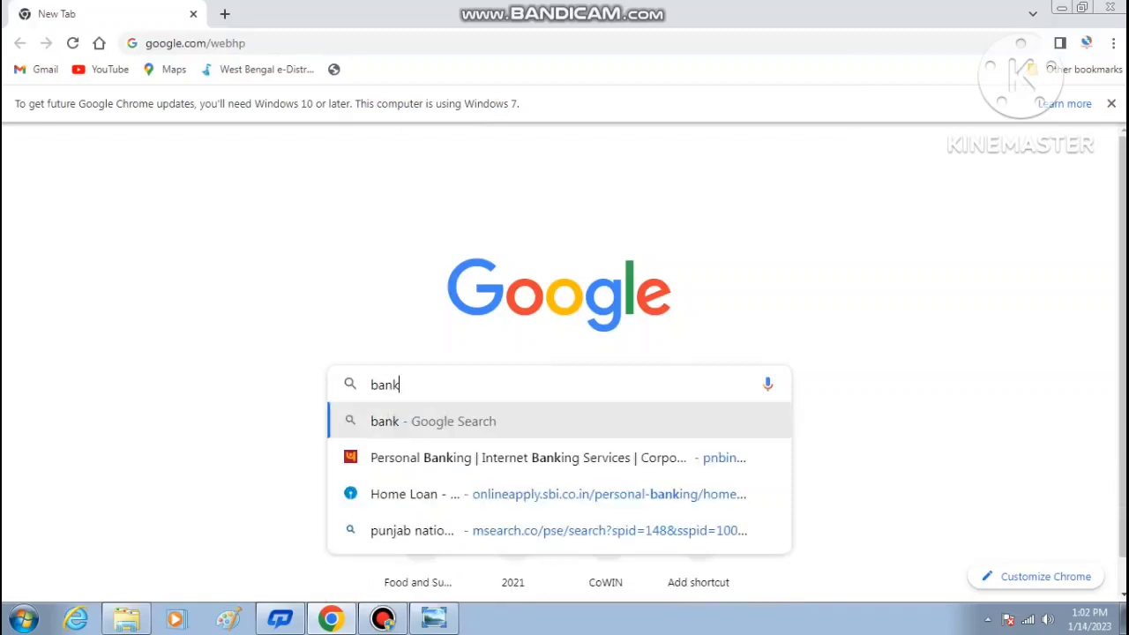
key("BackSpace")
key("BackSpace")
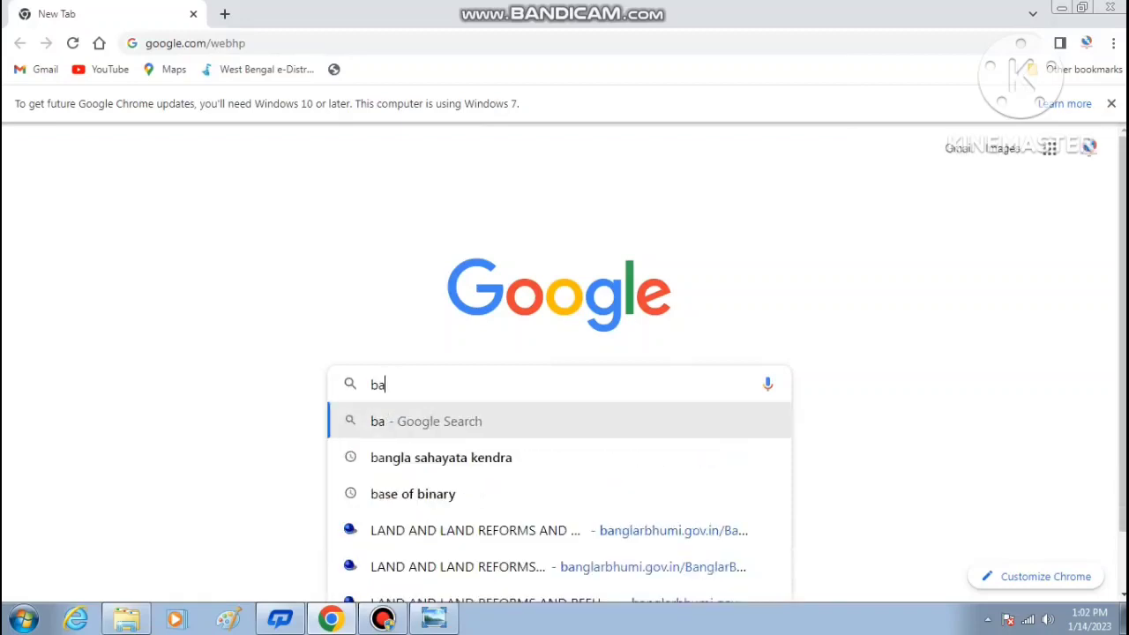
type("ckg")
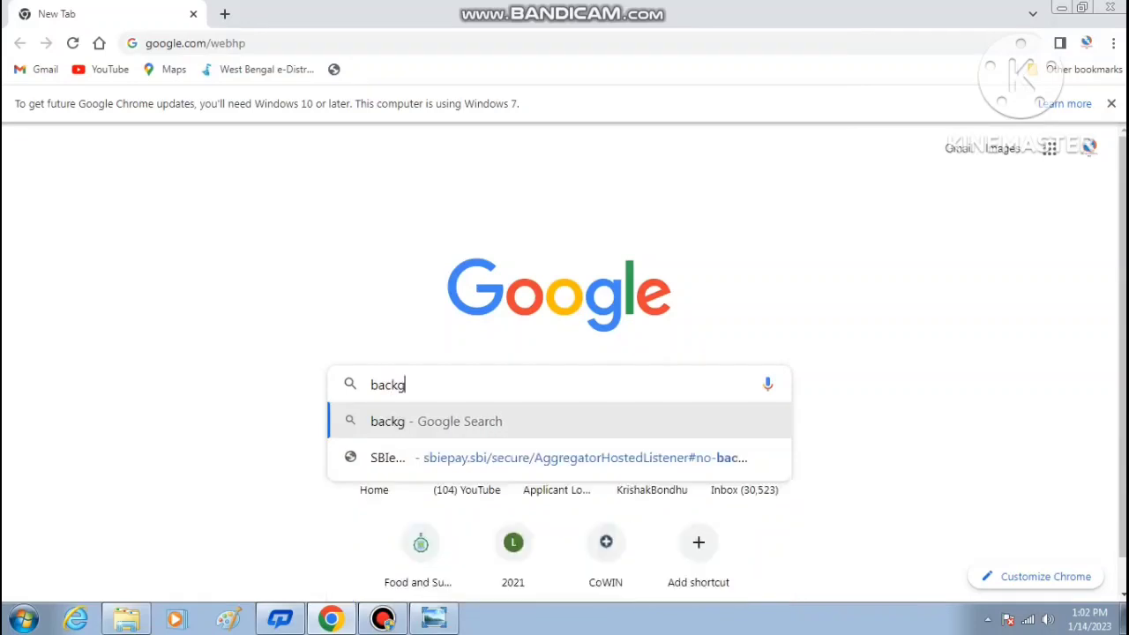
type("round ")
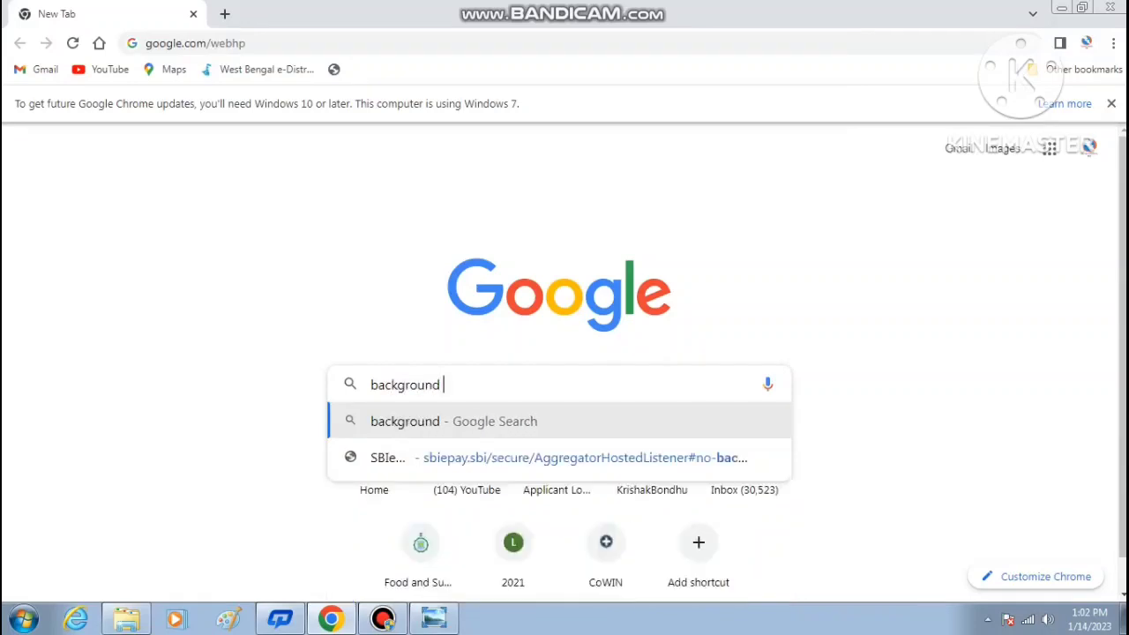
type("remov")
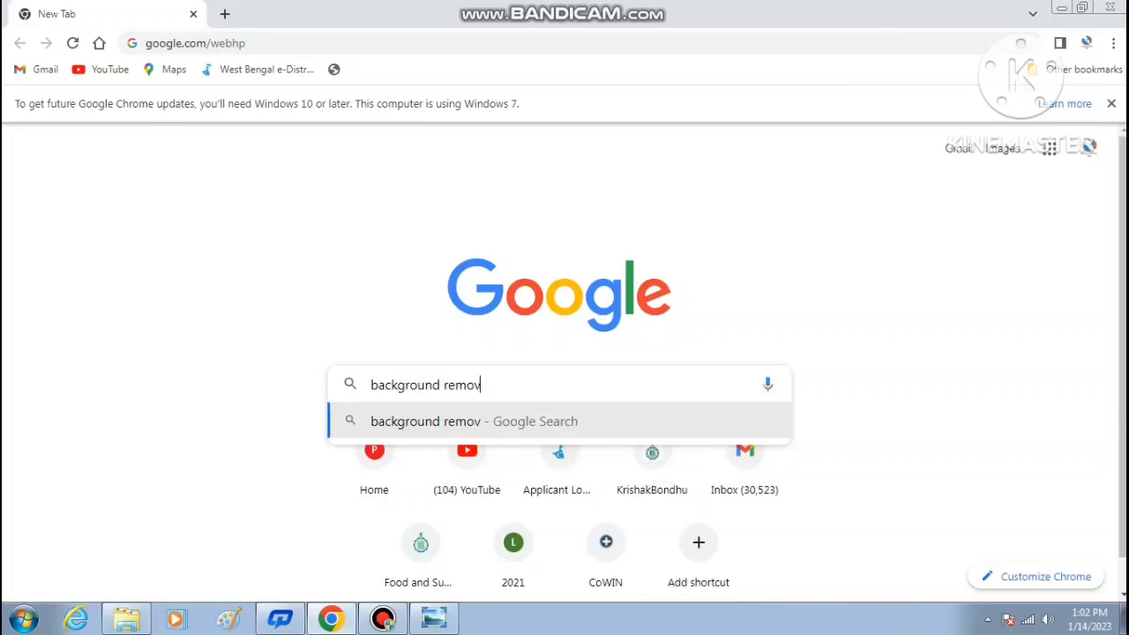
type("er")
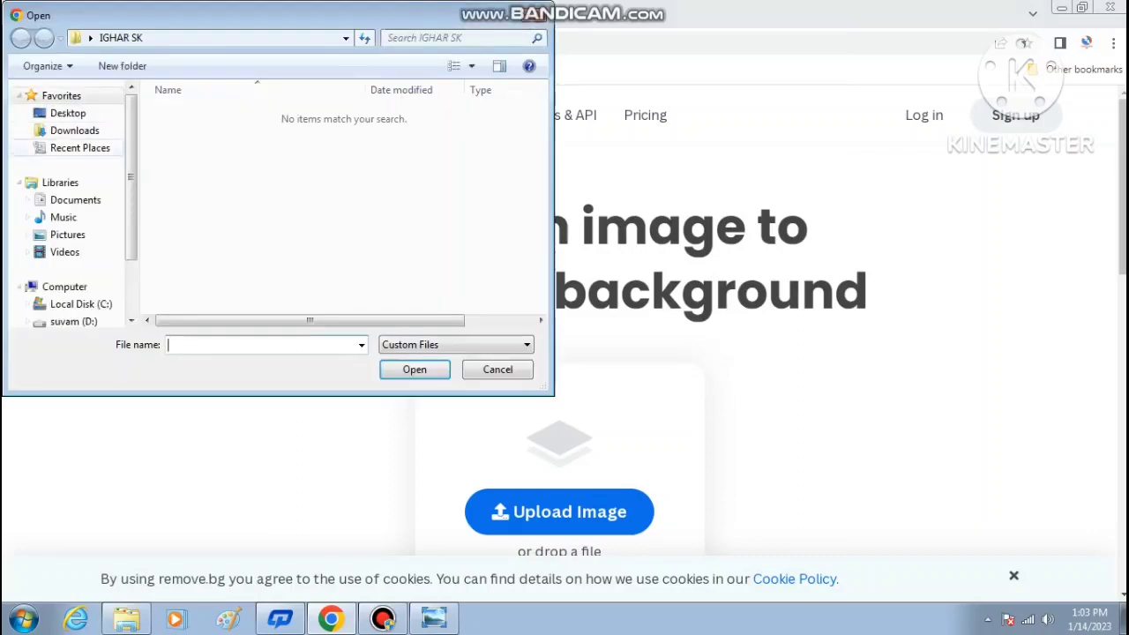
Upload the WhatsApp group photo from Desktop > passport photo to remove.bg.
left_click(68, 113)
scroll(353, 202, "down", 2)
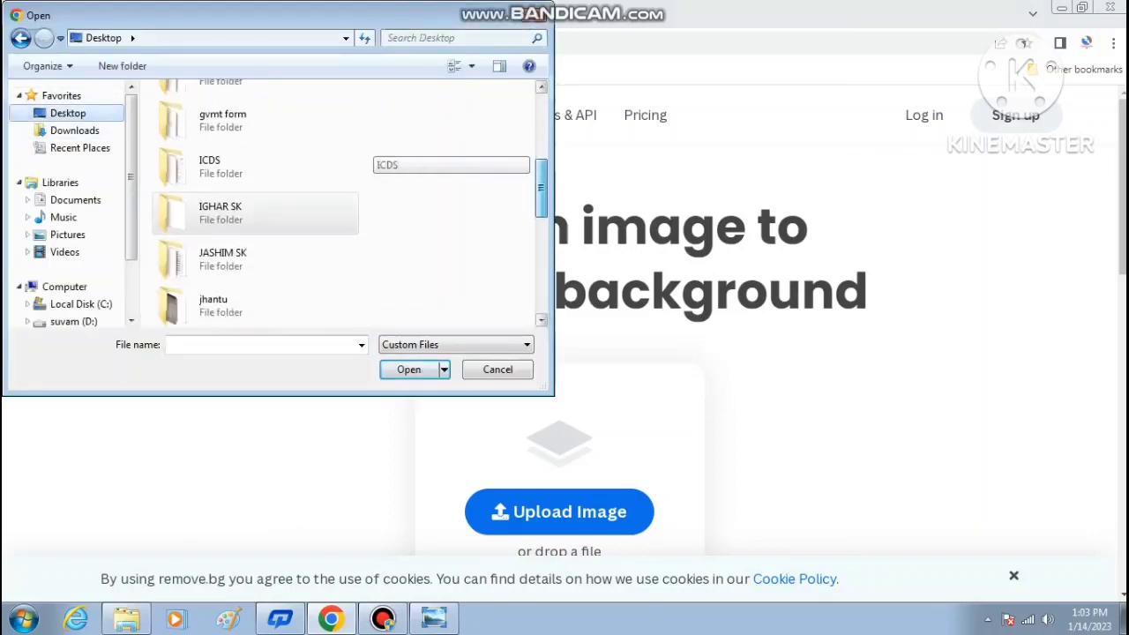
scroll(353, 202, "down", 2)
scroll(344, 203, "down", 1)
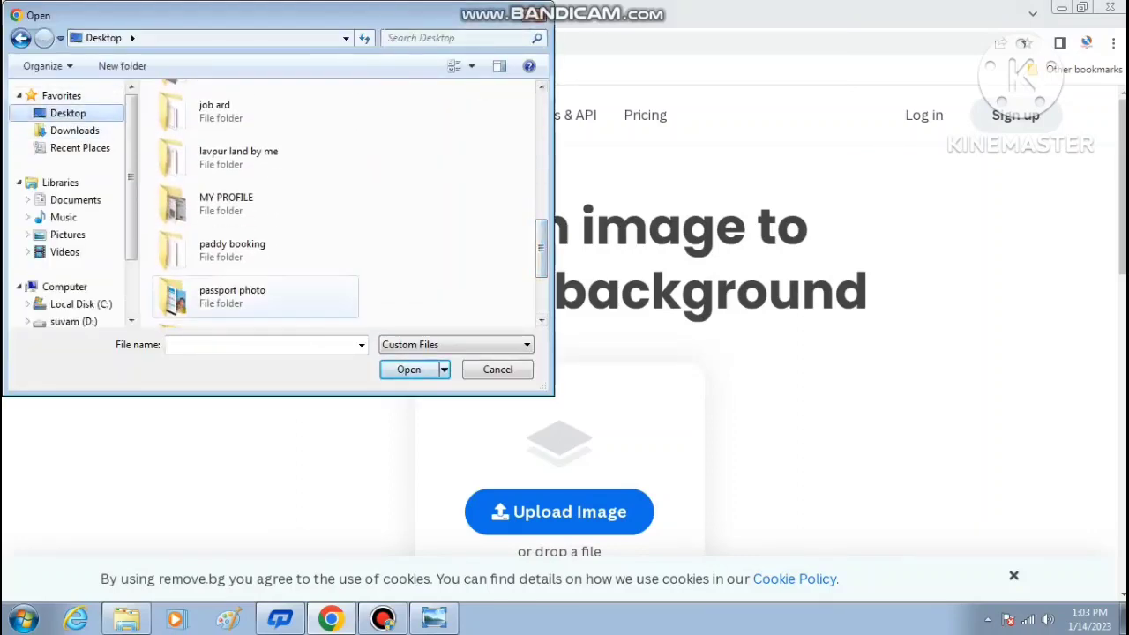
left_click(256, 297)
double_click(256, 296)
scroll(371, 99, "down", 2)
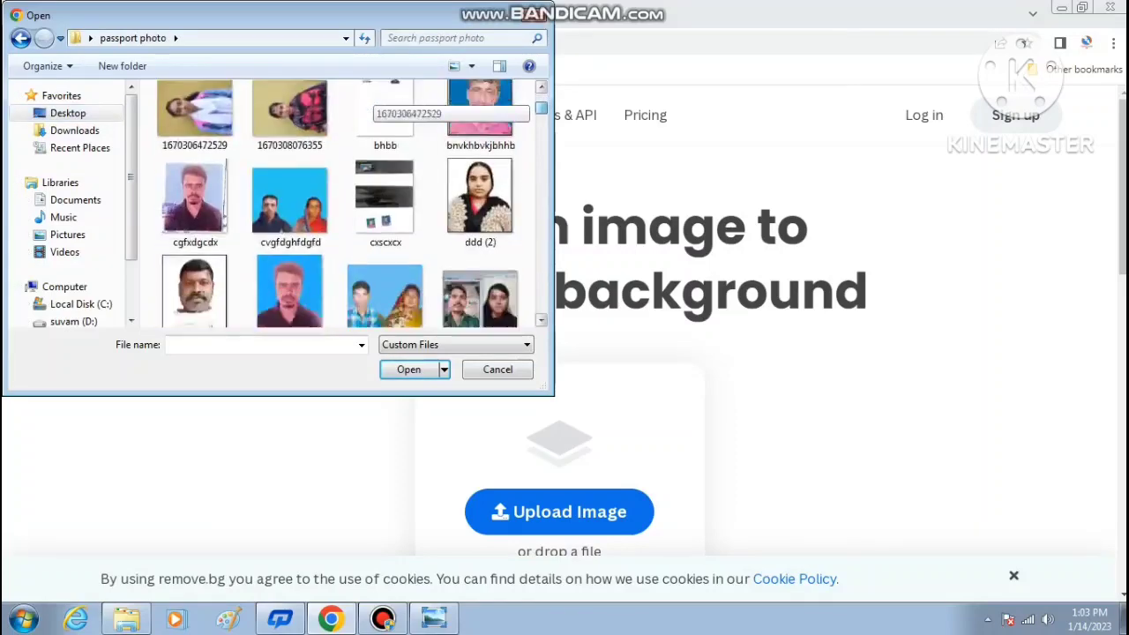
scroll(370, 99, "down", 2)
scroll(371, 99, "down", 2)
scroll(370, 99, "down", 2)
scroll(370, 99, "down", 1)
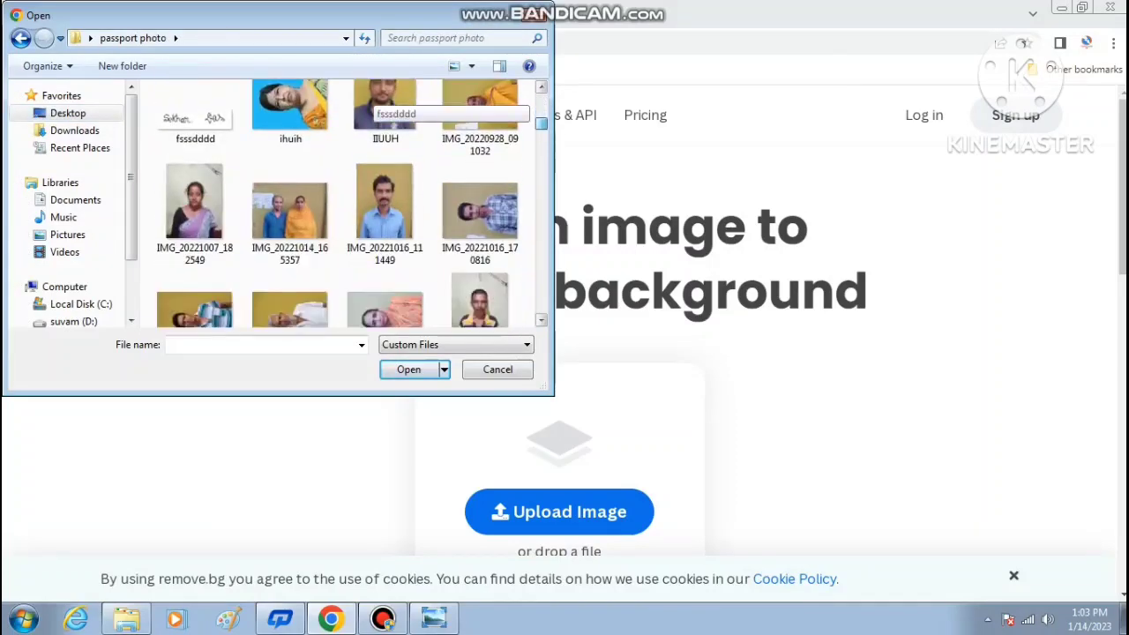
scroll(370, 99, "down", 2)
scroll(371, 99, "down", 1)
scroll(371, 99, "down", 2)
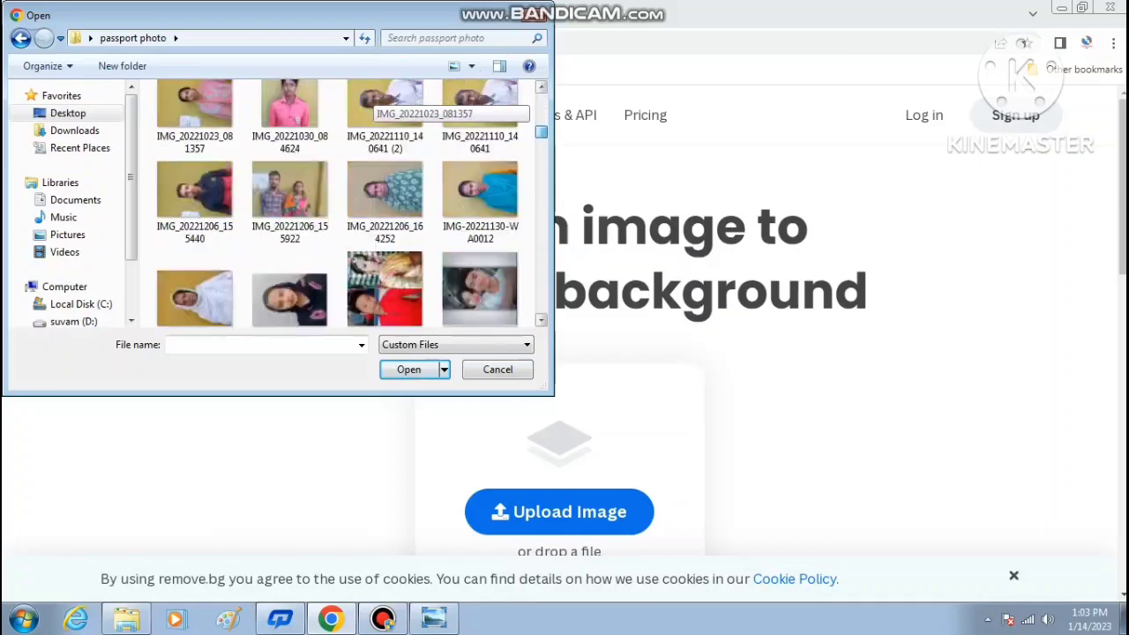
scroll(371, 99, "down", 2)
scroll(370, 99, "down", 2)
scroll(370, 99, "down", 2)
scroll(371, 99, "down", 2)
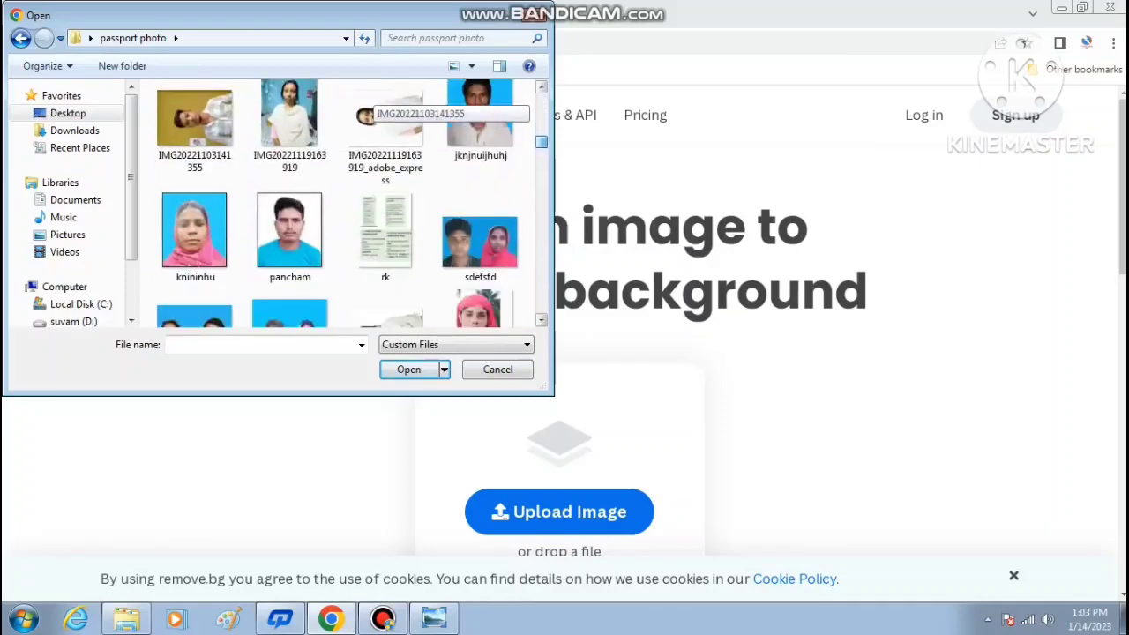
scroll(370, 98, "down", 2)
scroll(370, 99, "down", 2)
scroll(370, 98, "down", 2)
scroll(370, 99, "down", 2)
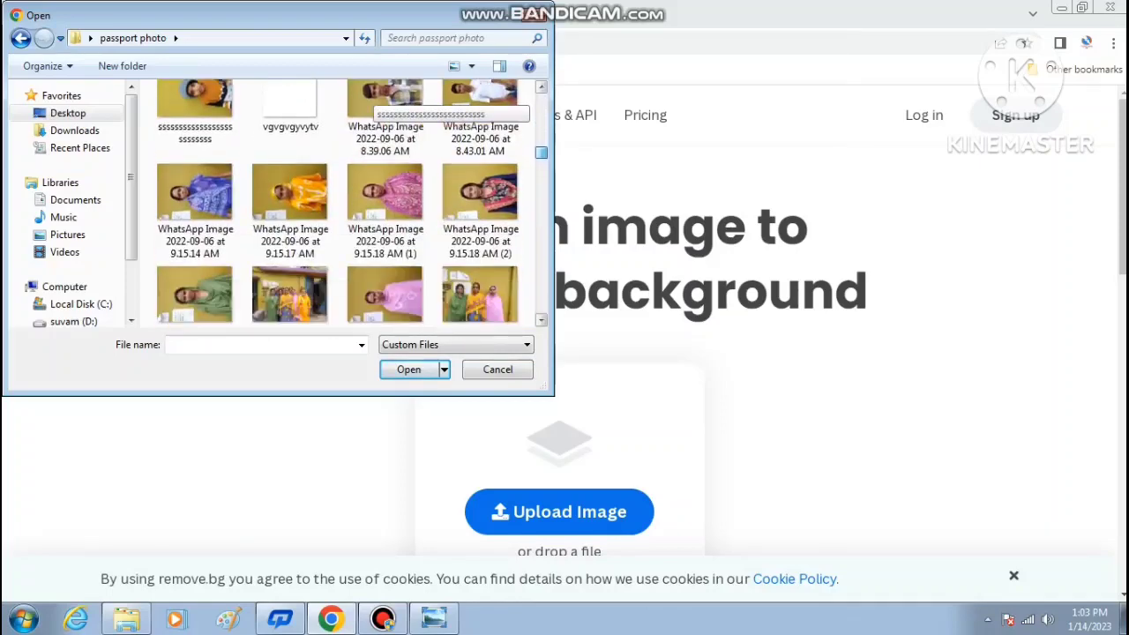
scroll(370, 99, "down", 2)
double_click(273, 190)
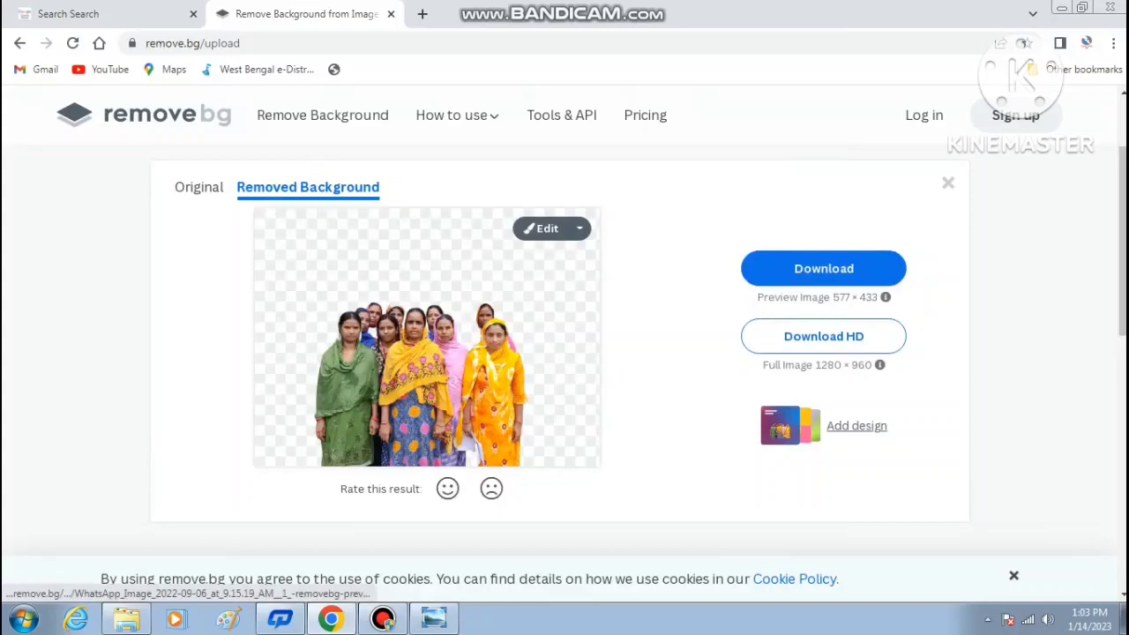
Preview the cut-out and open the remove.bg editor with a teal backdrop behind the group.
left_click(580, 229)
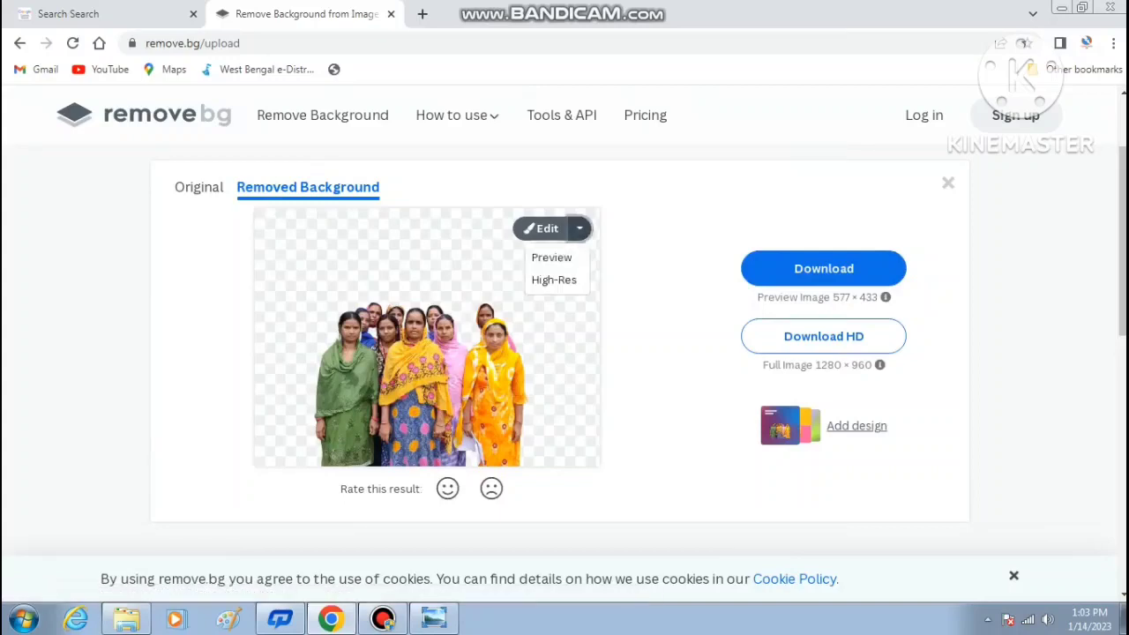
scroll(564, 352, "up", 1)
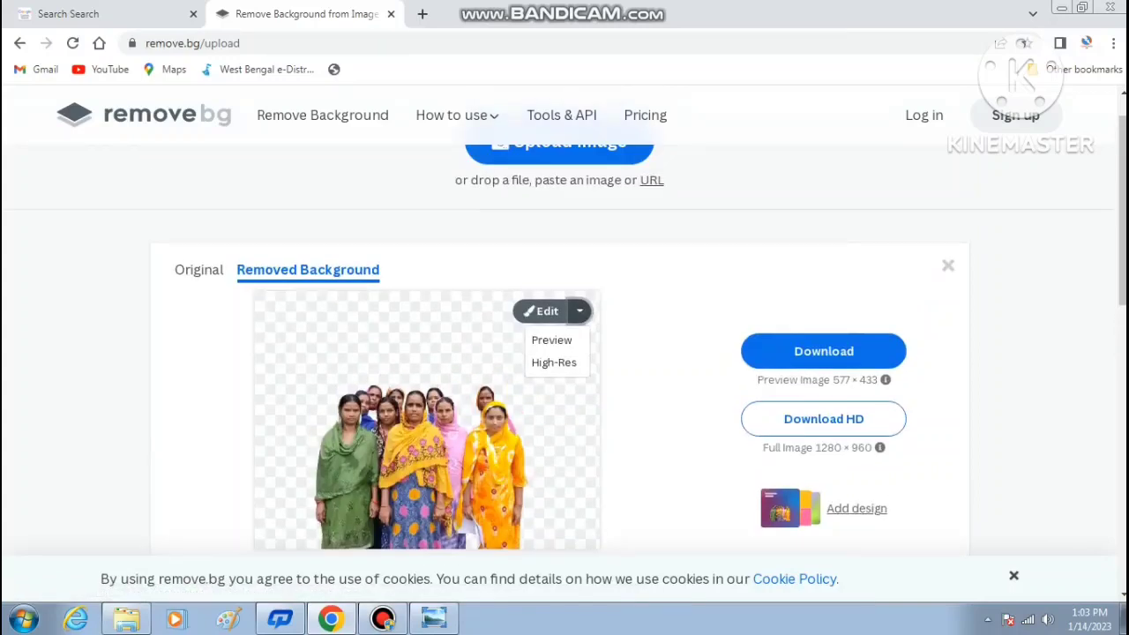
left_click(542, 310)
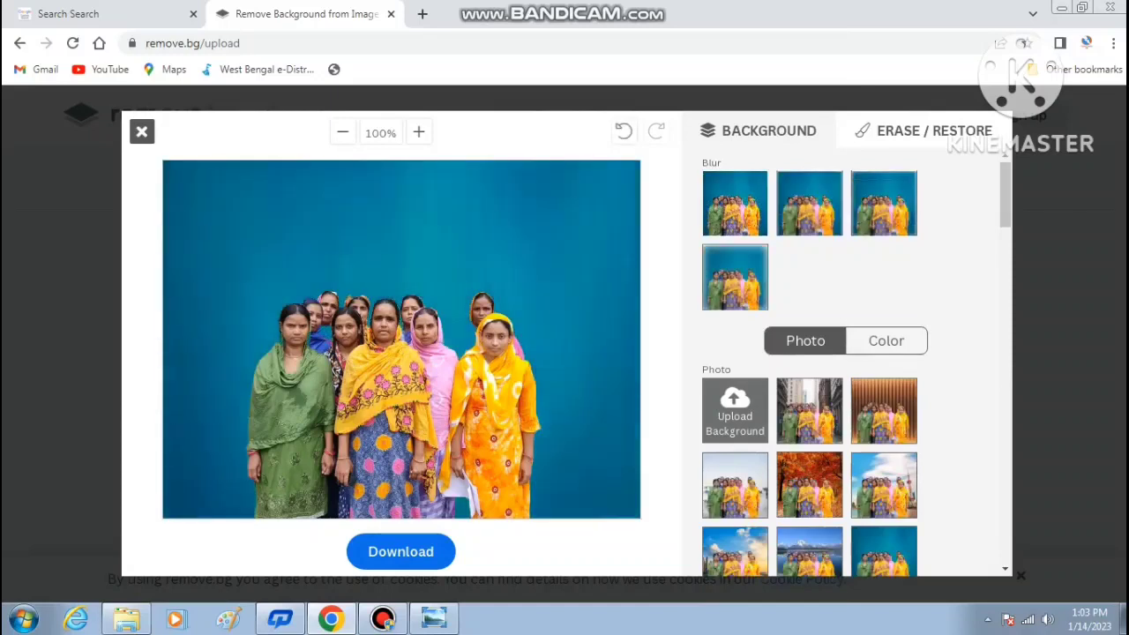
Save the teal-backdrop image as a PNG on the Desktop and dismiss the download popup.
left_click(400, 552)
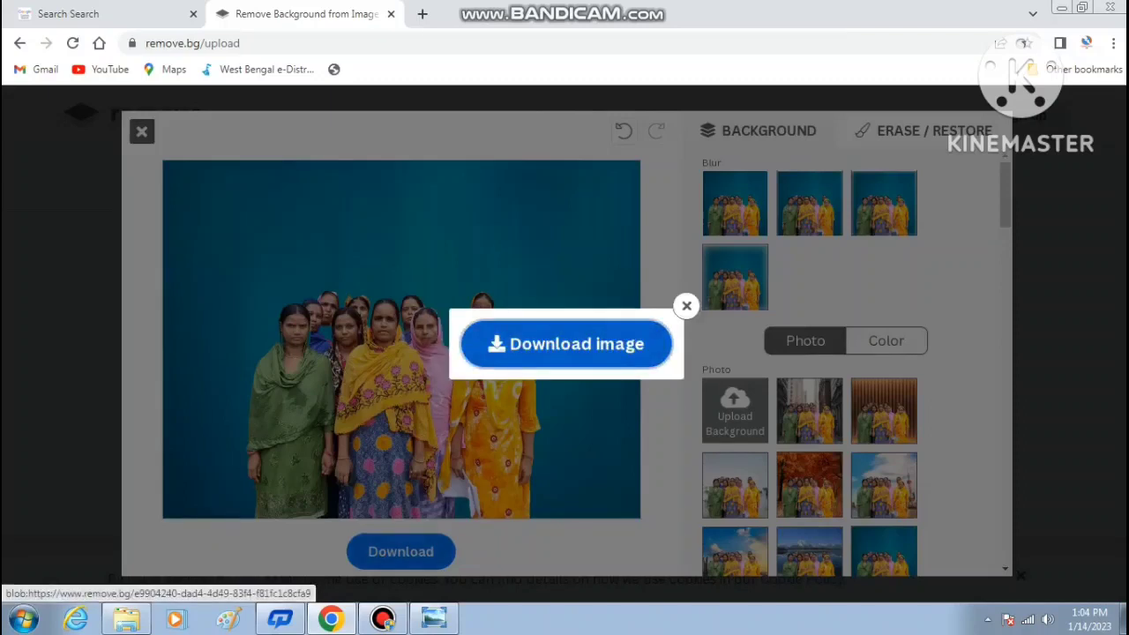
left_click(577, 343)
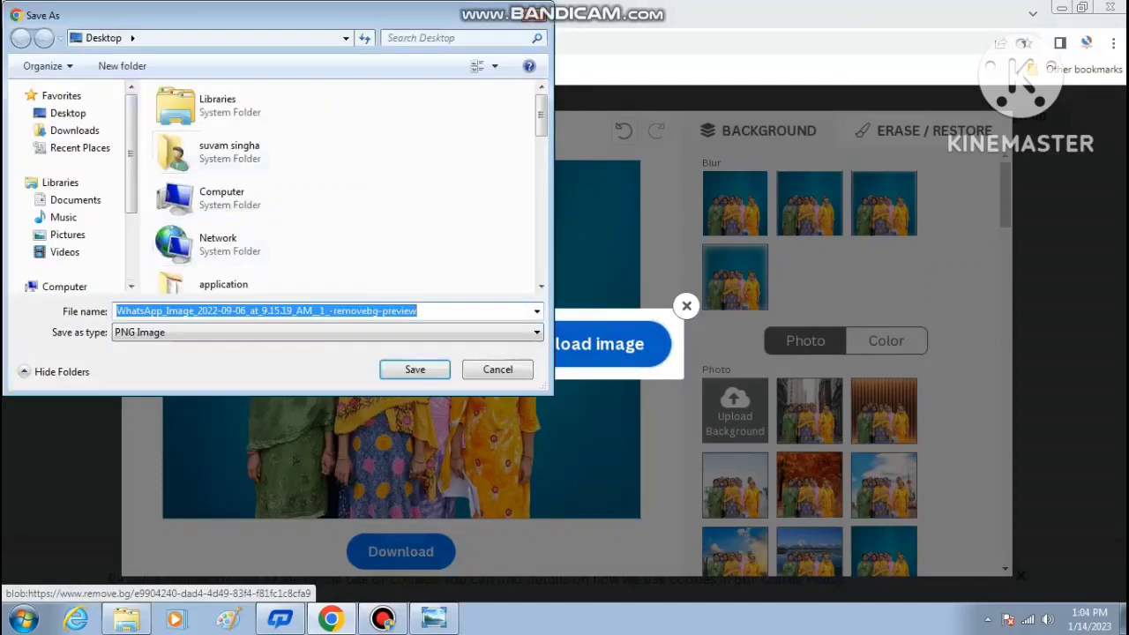
key("Return")
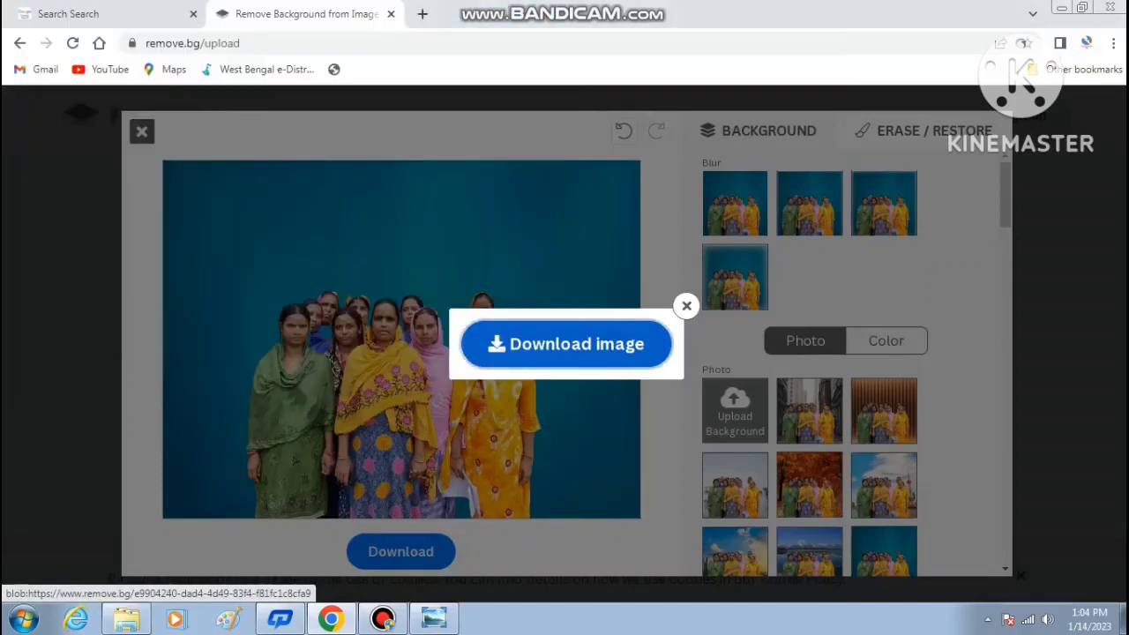
left_click(686, 305)
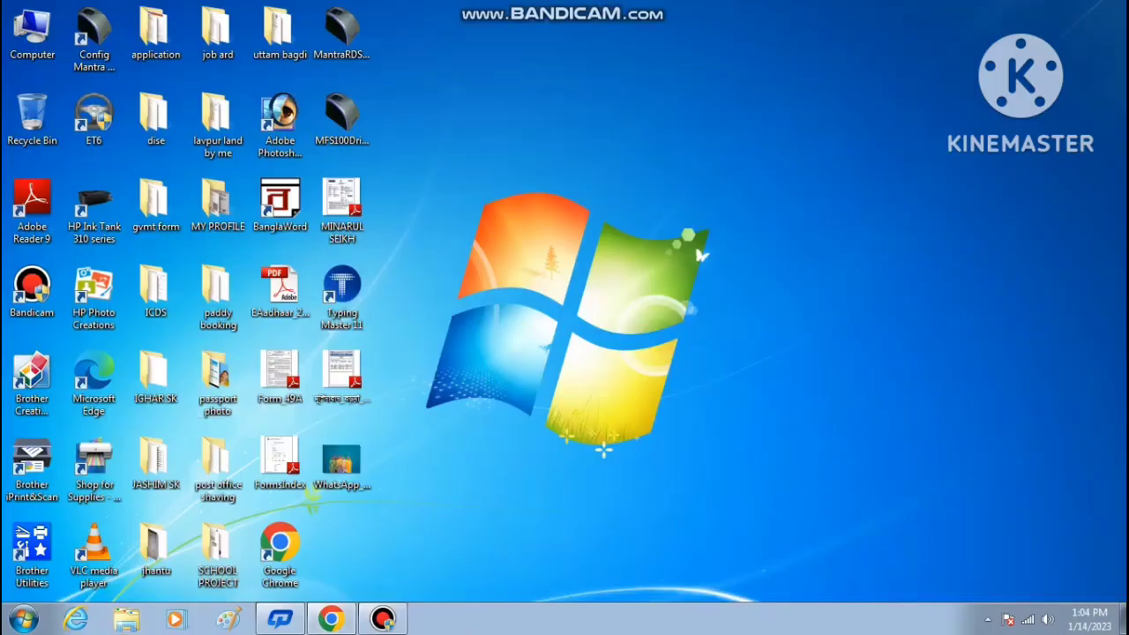
Refresh the desktop, view the saved removebg-preview PNG, and open it in Adobe Photoshop.
right_click(605, 150)
left_click(653, 196)
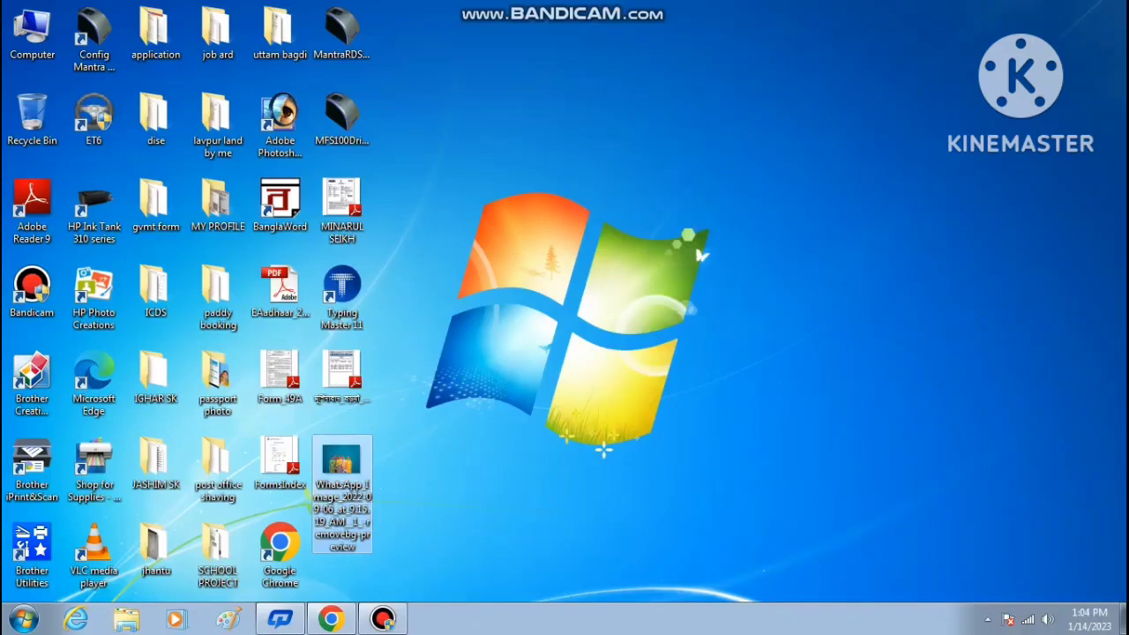
key("shift+F10")
left_click(701, 255)
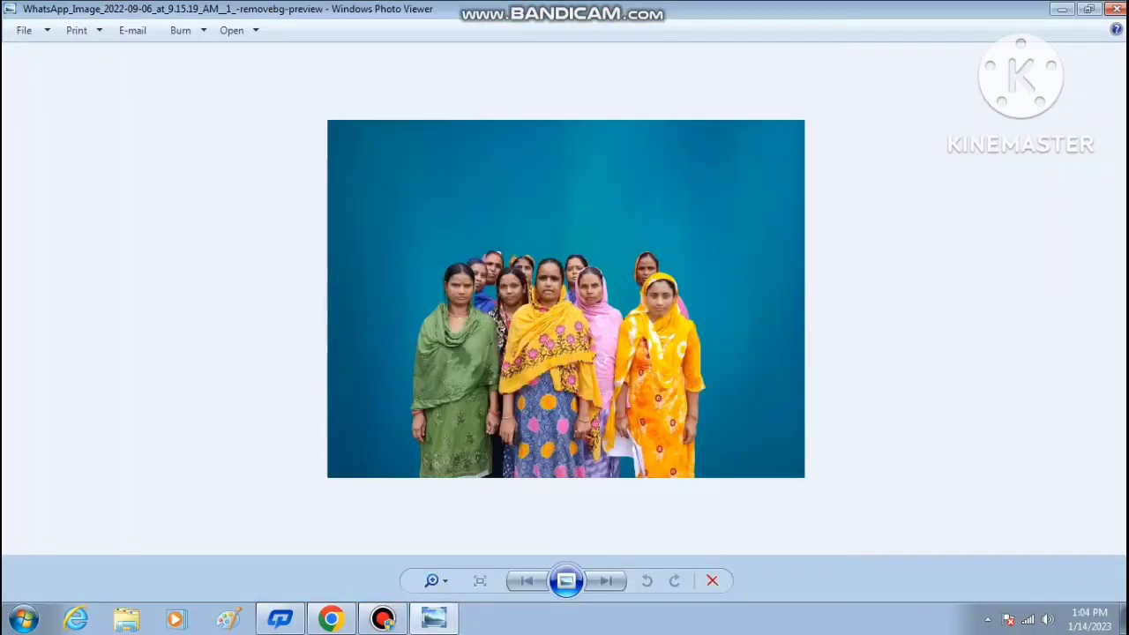
left_click(232, 30)
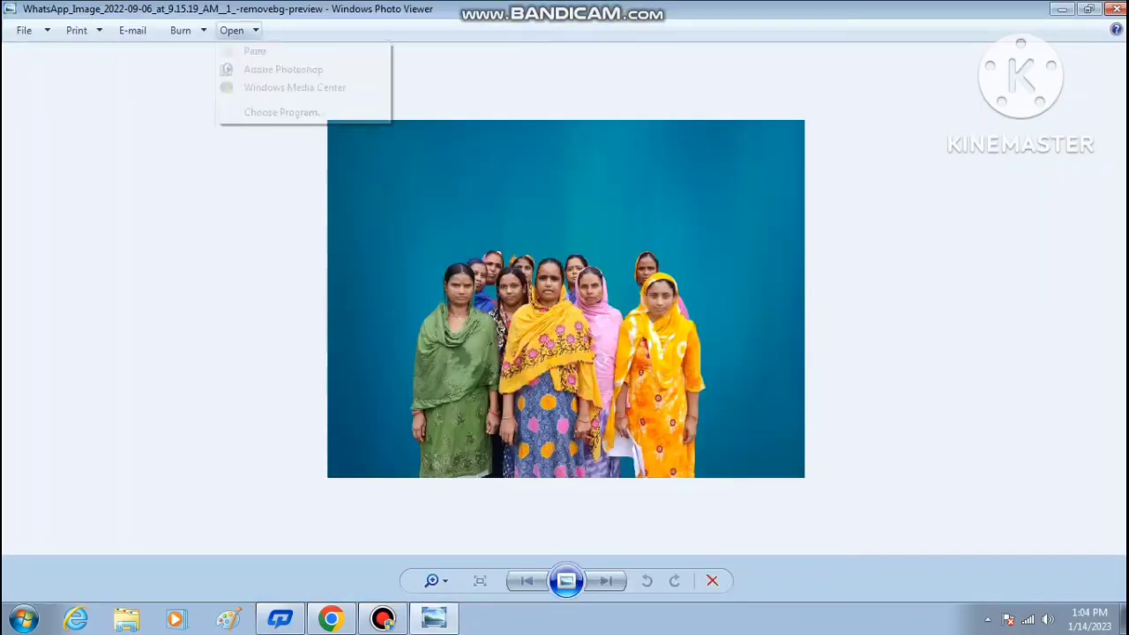
left_click(283, 69)
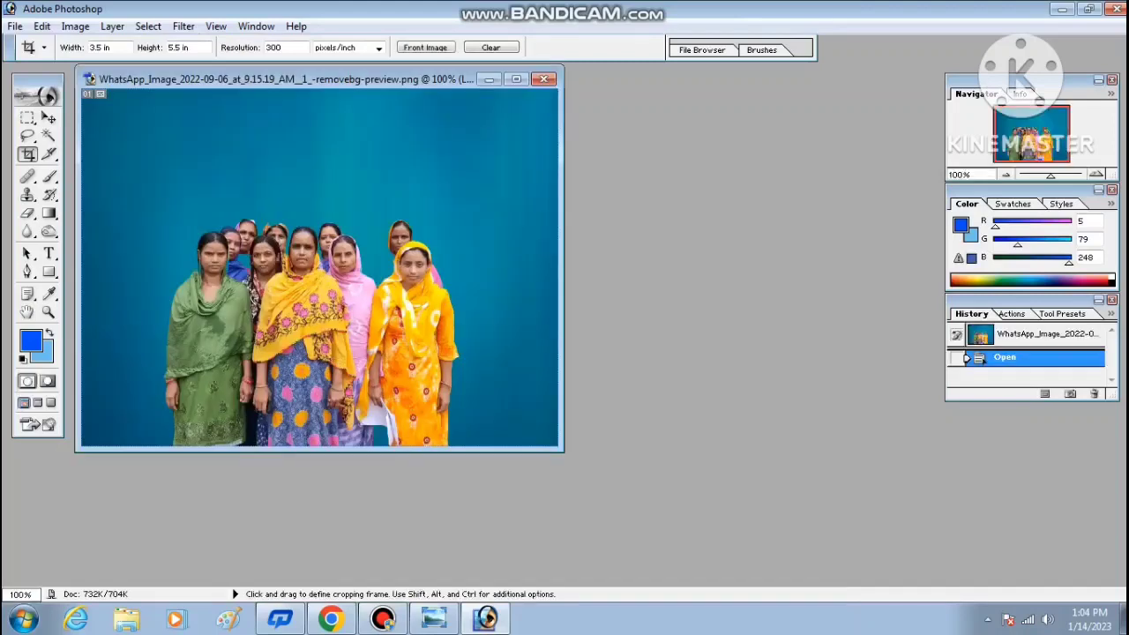
Crop the photo to 2.5 in × 1.6 in tightly around the group of women.
left_click(110, 48)
key("BackSpace")
key("BackSpace")
key("BackSpace")
type("2.5")
type(" in")
left_click(190, 48)
key("BackSpace")
key("BackSpace")
key("BackSpace")
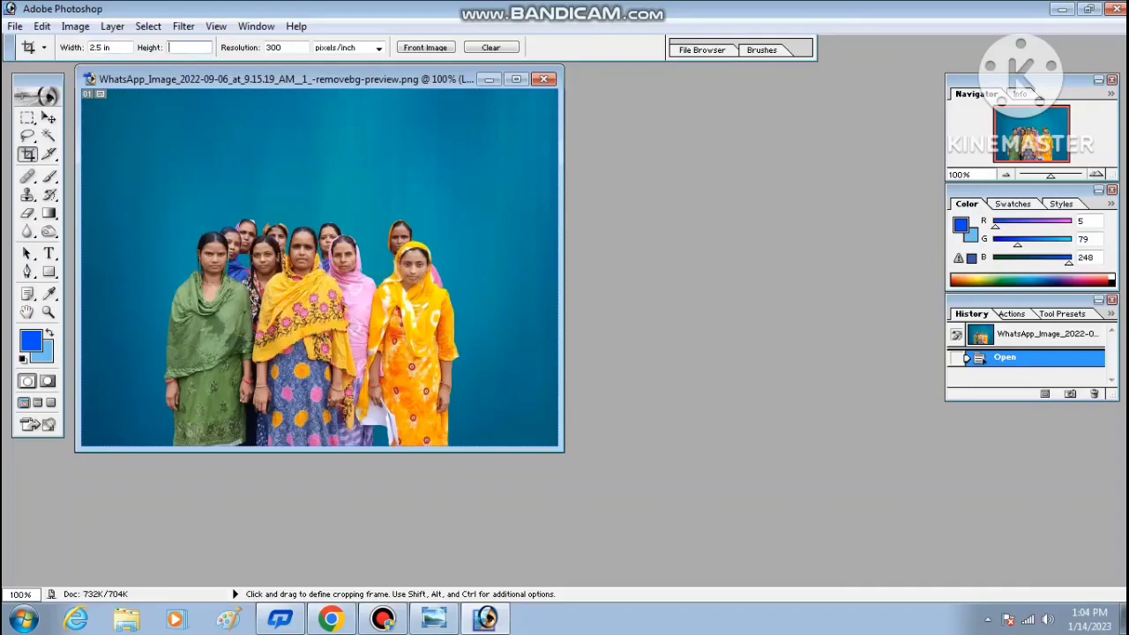
type("1.")
type("6")
left_click_drag(167, 190, 469, 383)
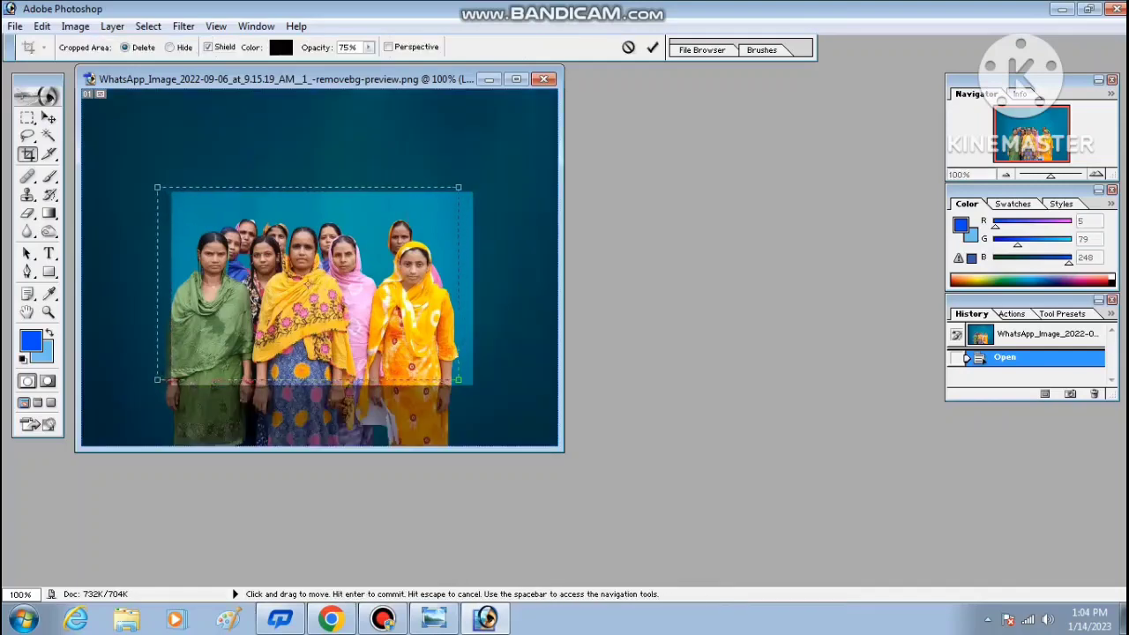
left_click_drag(319, 286, 308, 283)
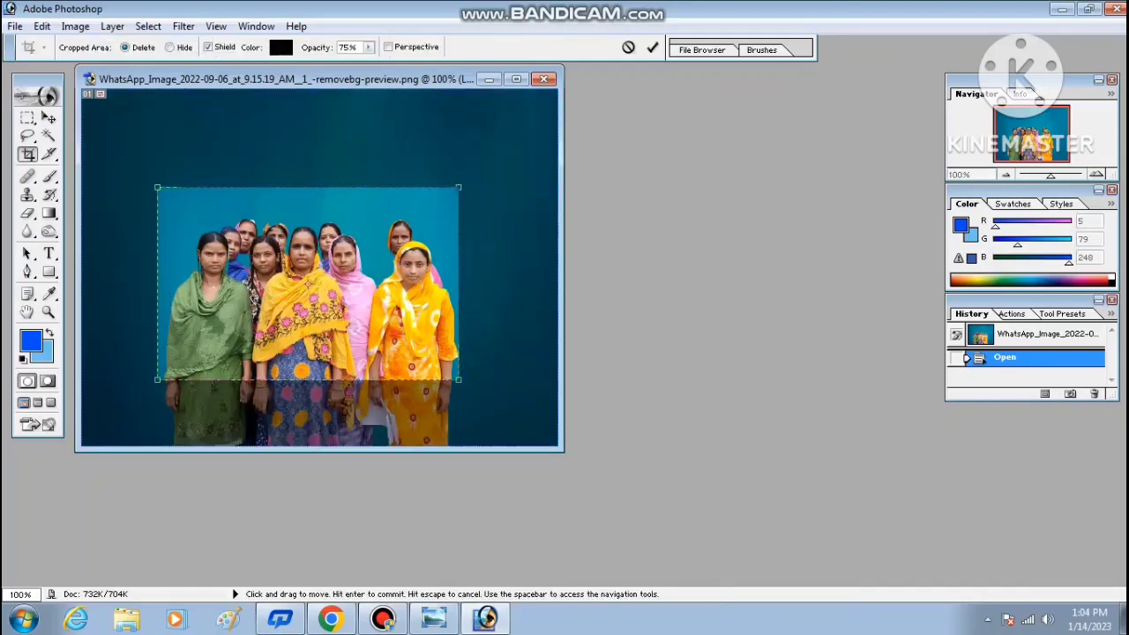
key("Return")
key("ctrl+minus")
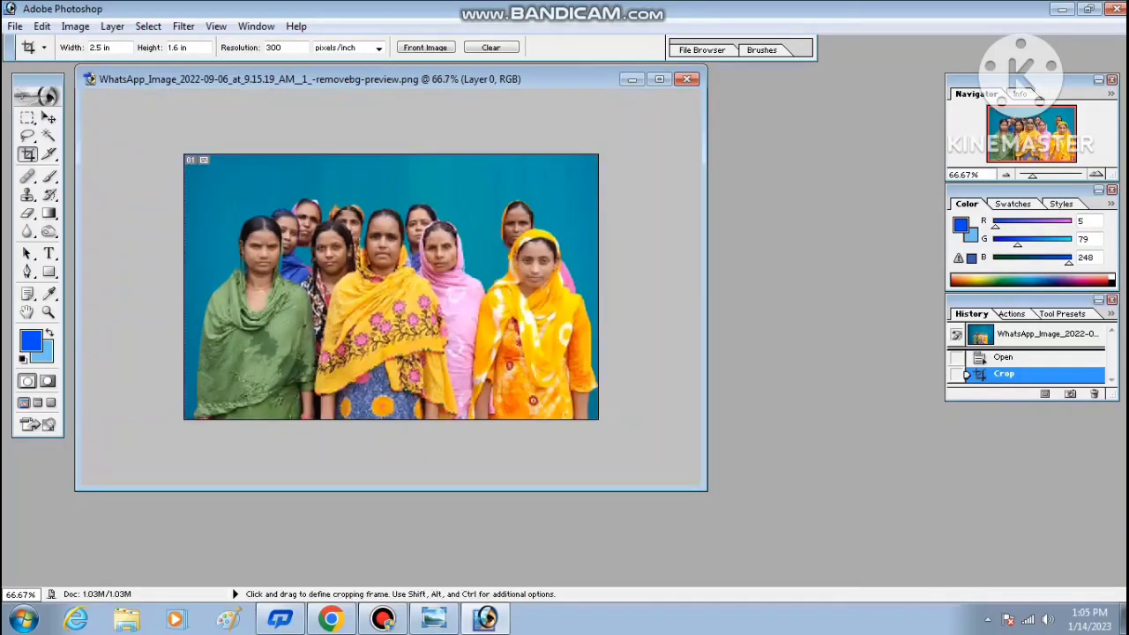
Stroke a 5 px black border around the canvas and deselect.
left_click(79, 307)
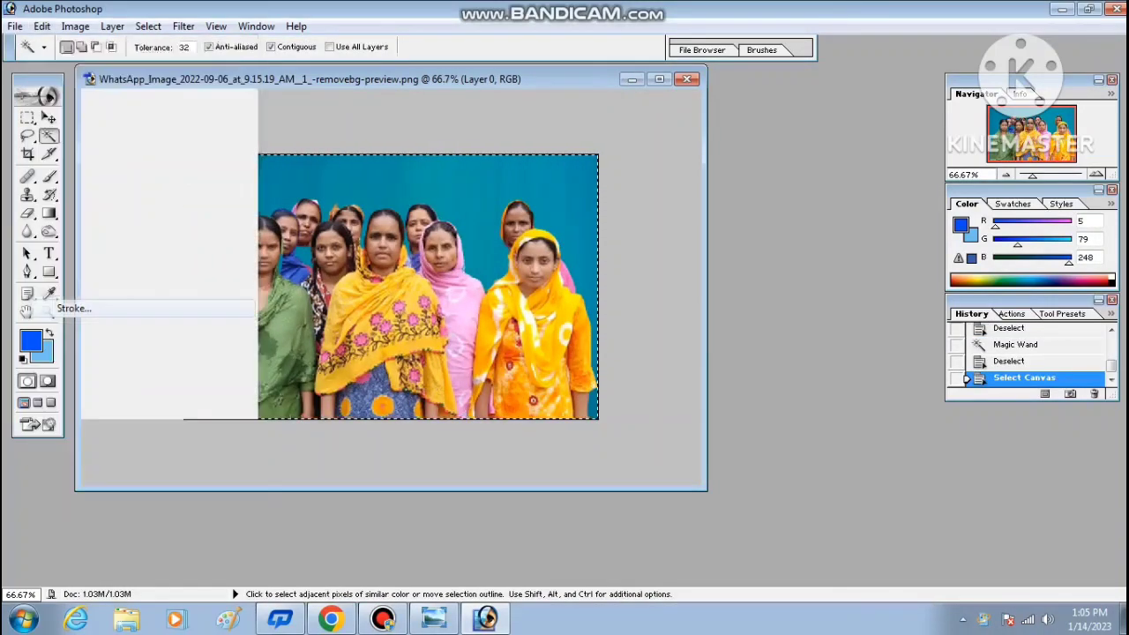
left_click(518, 264)
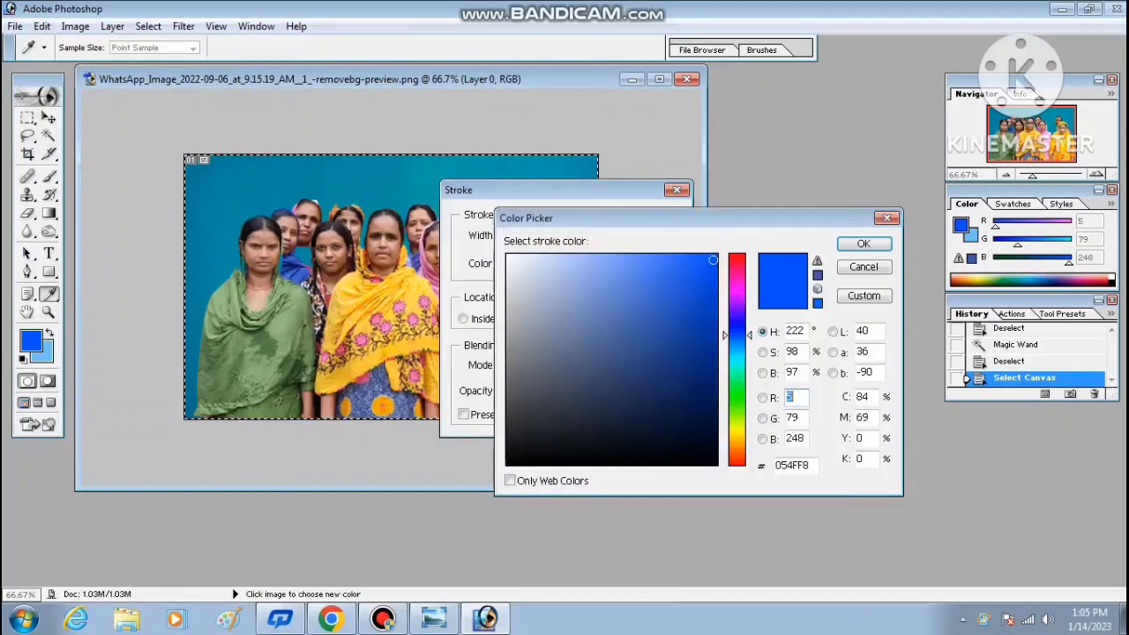
left_click(534, 463)
key("Return")
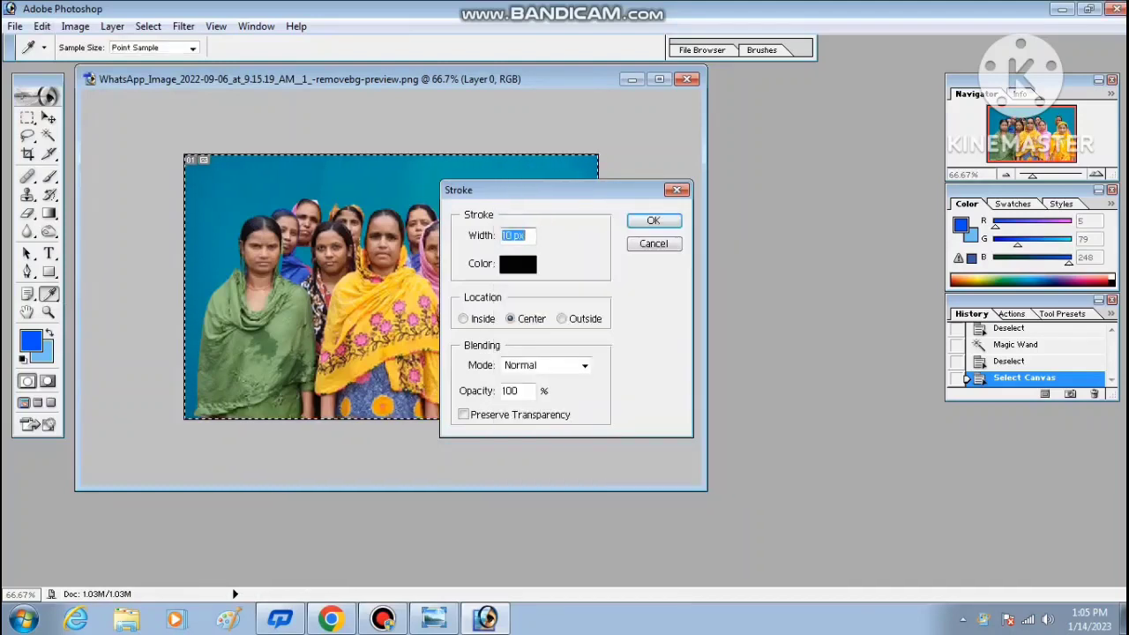
key("BackSpace")
key("BackSpace")
key("BackSpace")
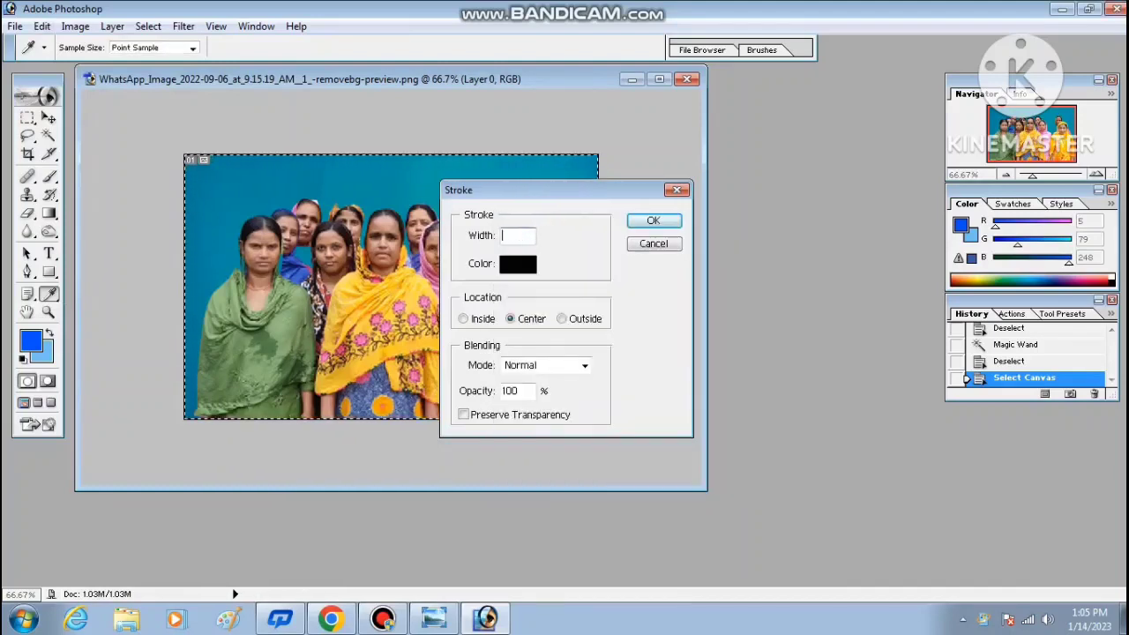
type("5")
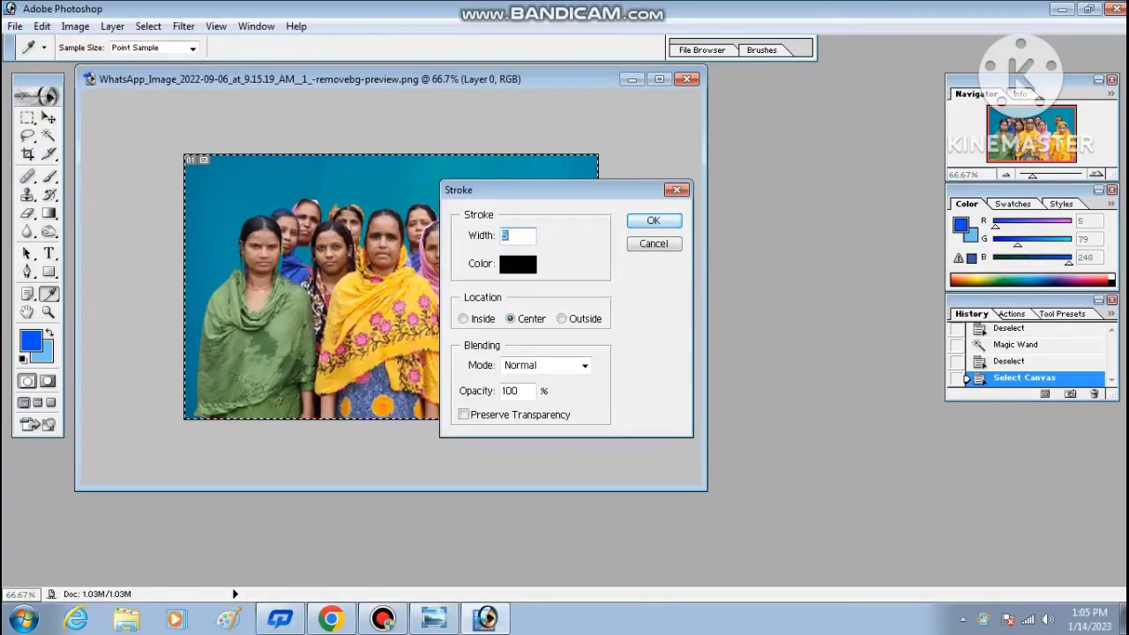
key("Return")
key("ctrl+d")
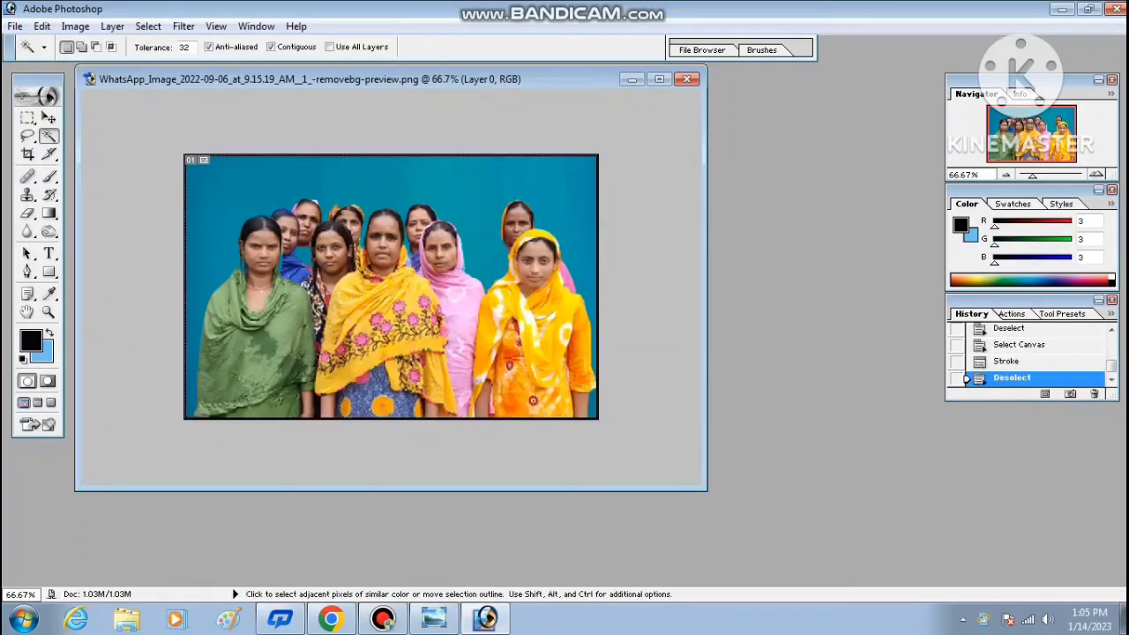
Brighten the midtones with a Curves adjustment layer and merge the visible layers.
left_click(112, 25)
mouse_move(174, 167)
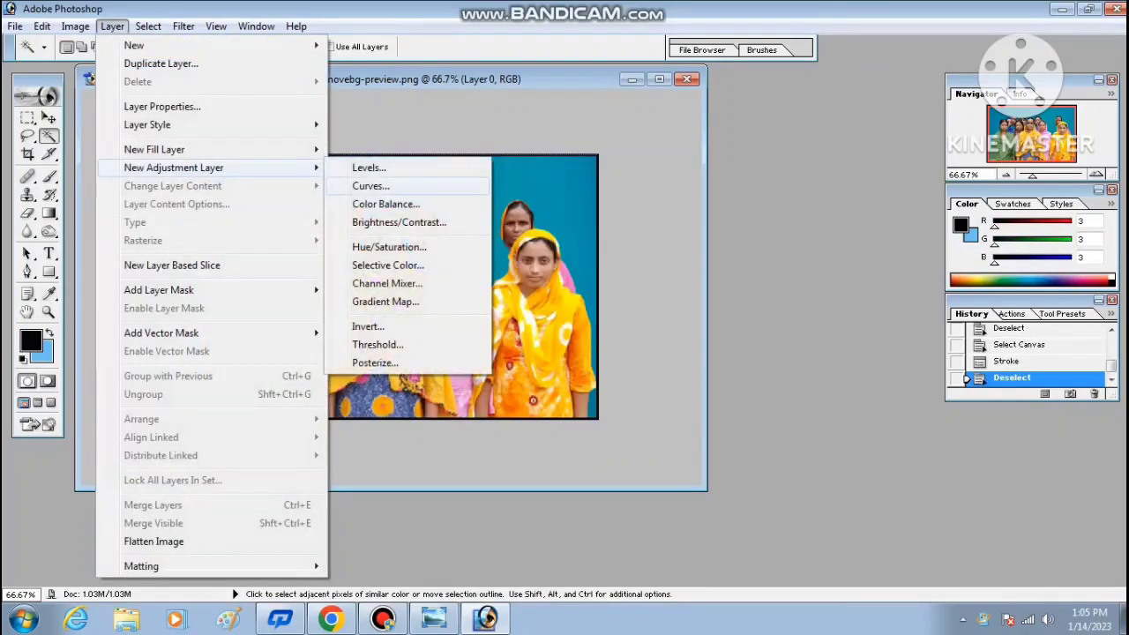
left_click(370, 185)
left_click(683, 283)
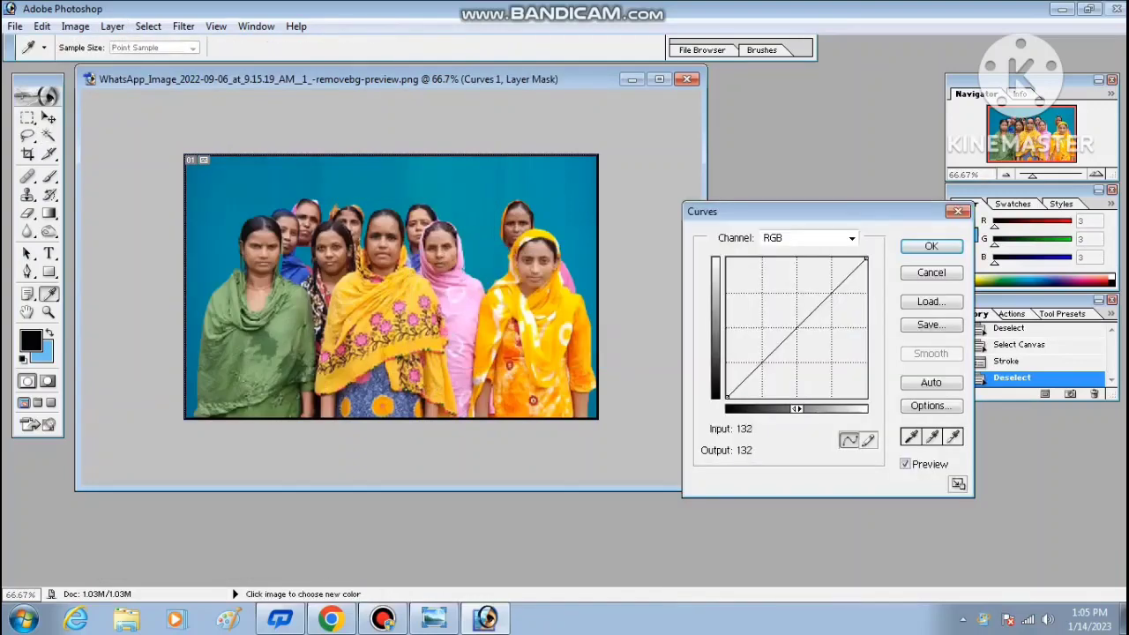
left_click_drag(799, 325, 781, 313)
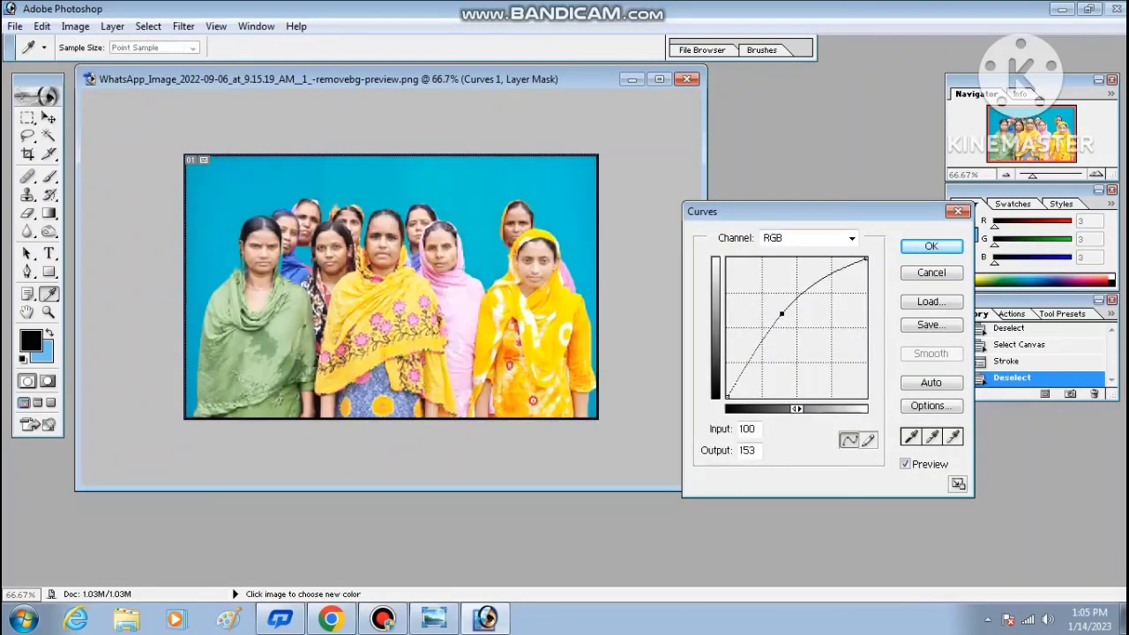
key("Return")
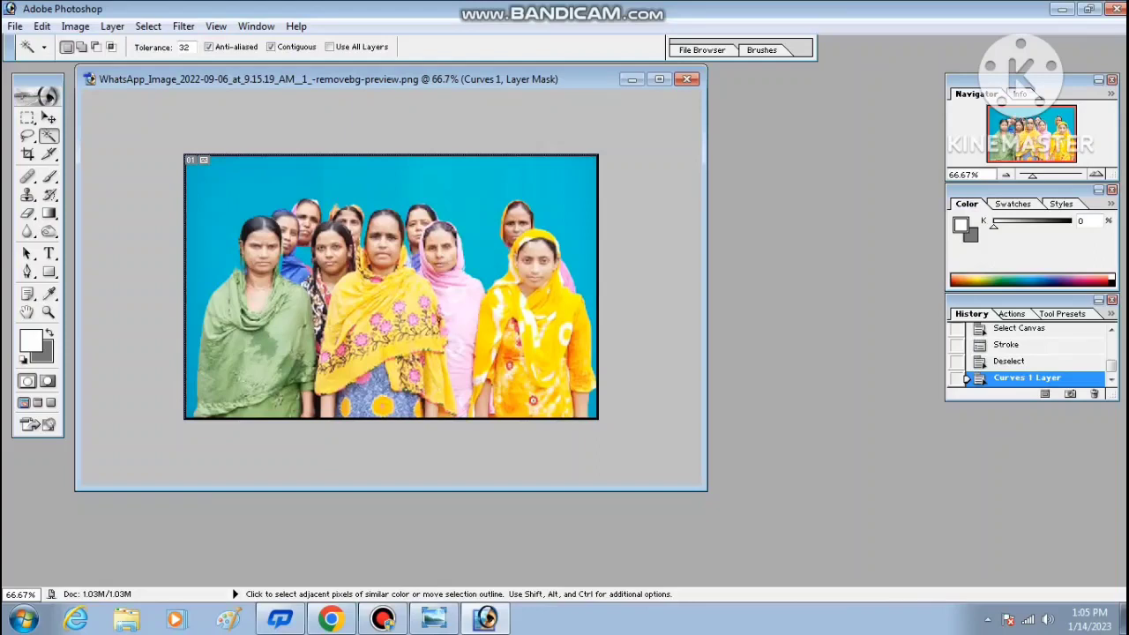
key("ctrl+shift+e")
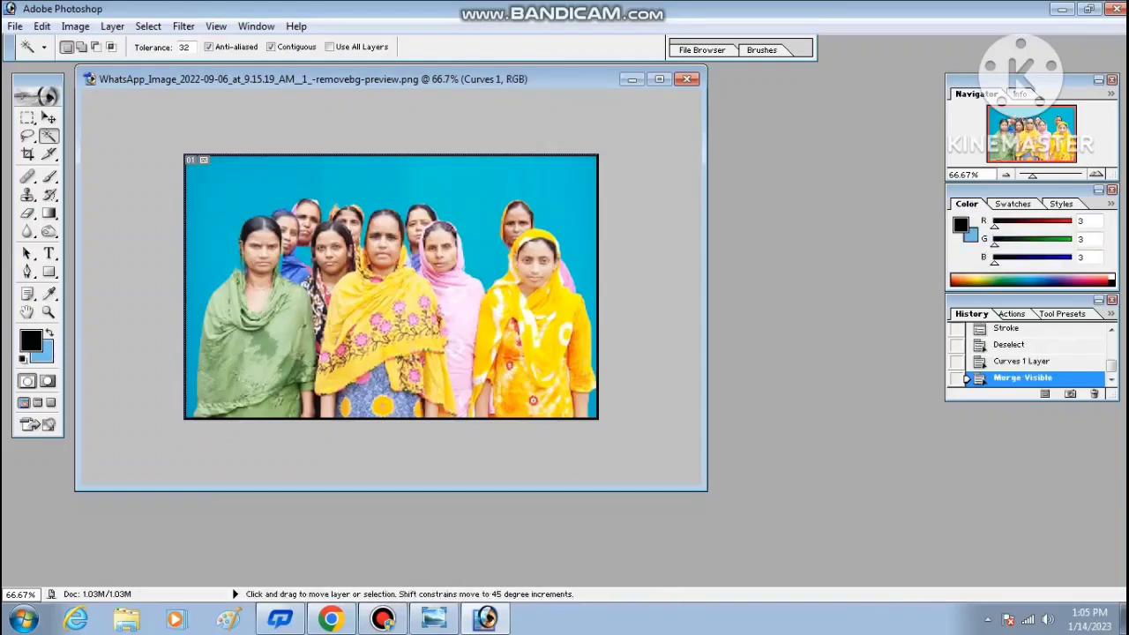
key("ctrl+n")
Create a new blank document using the A4 page preset.
left_click(756, 250)
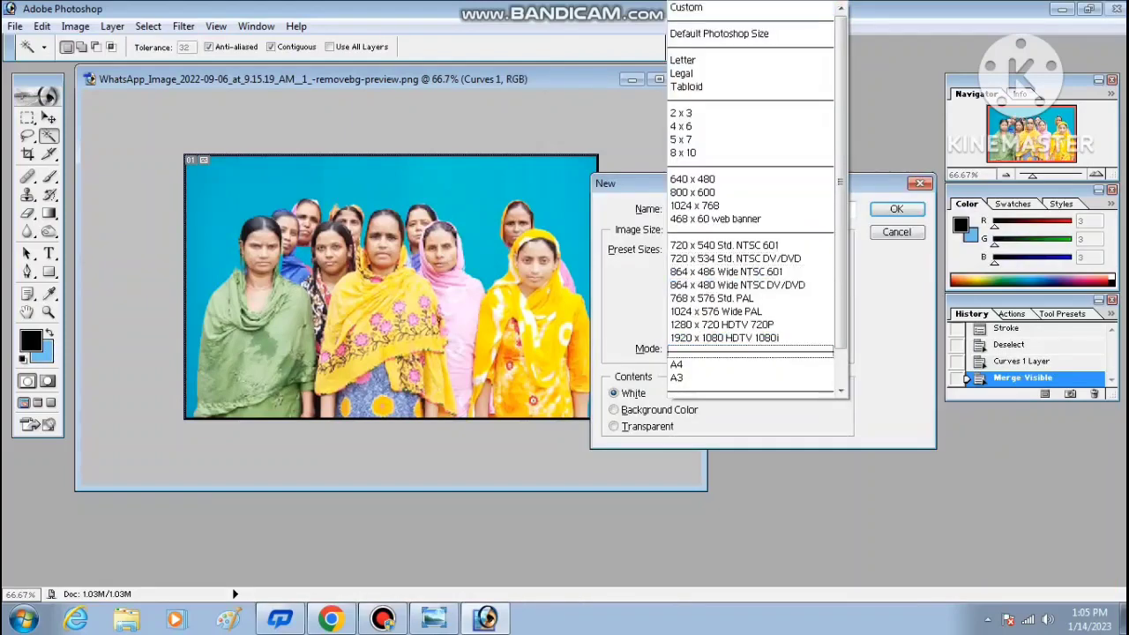
left_click(705, 392)
key("Return")
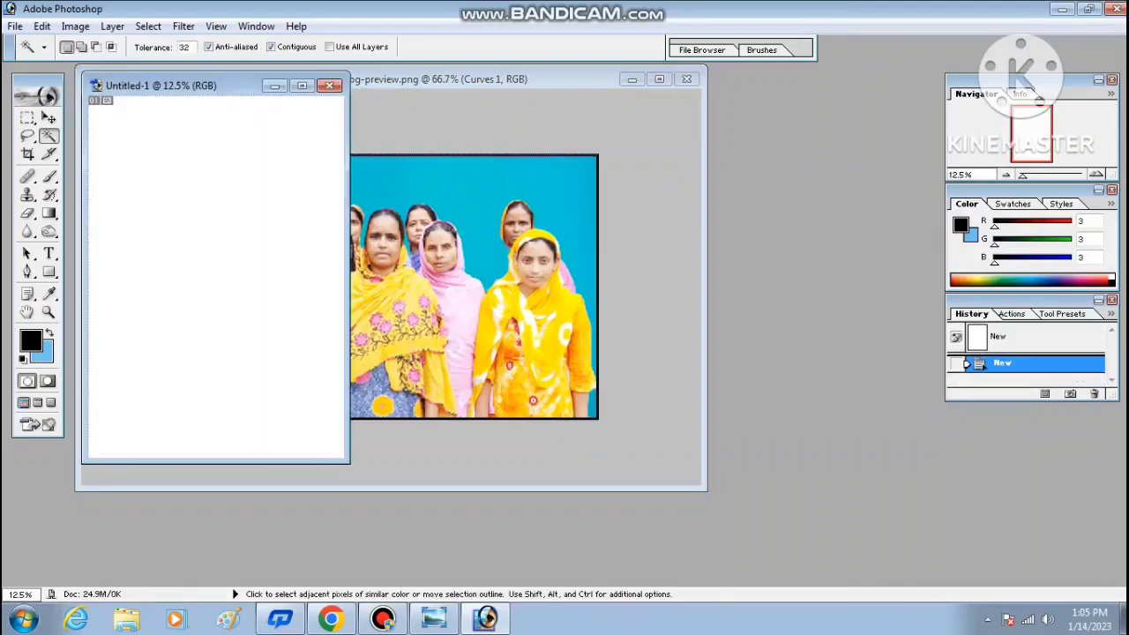
left_click_drag(158, 85, 757, 177)
Select the whole group photo and copy it onto the A4 page.
left_click(388, 282)
key("ctrl+a")
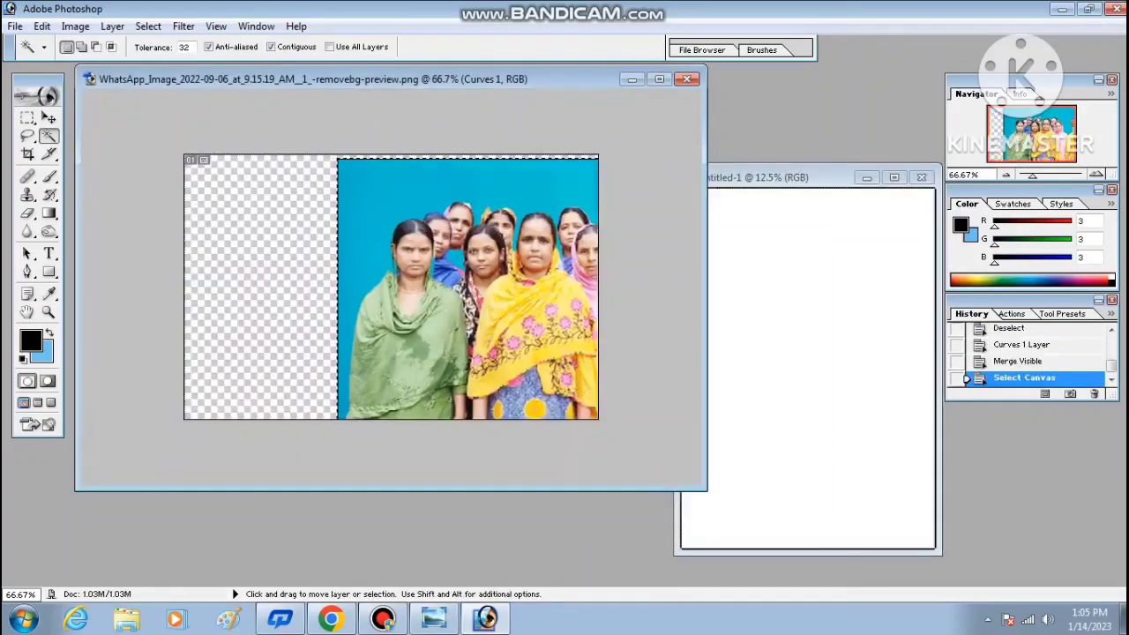
left_click_drag(388, 282, 794, 353)
Add a second and third photo copy to complete the aligned top row of three.
mouse_move(704, 231)
left_mouse_down()
mouse_move(738, 217)
mouse_move(801, 218)
left_mouse_up()
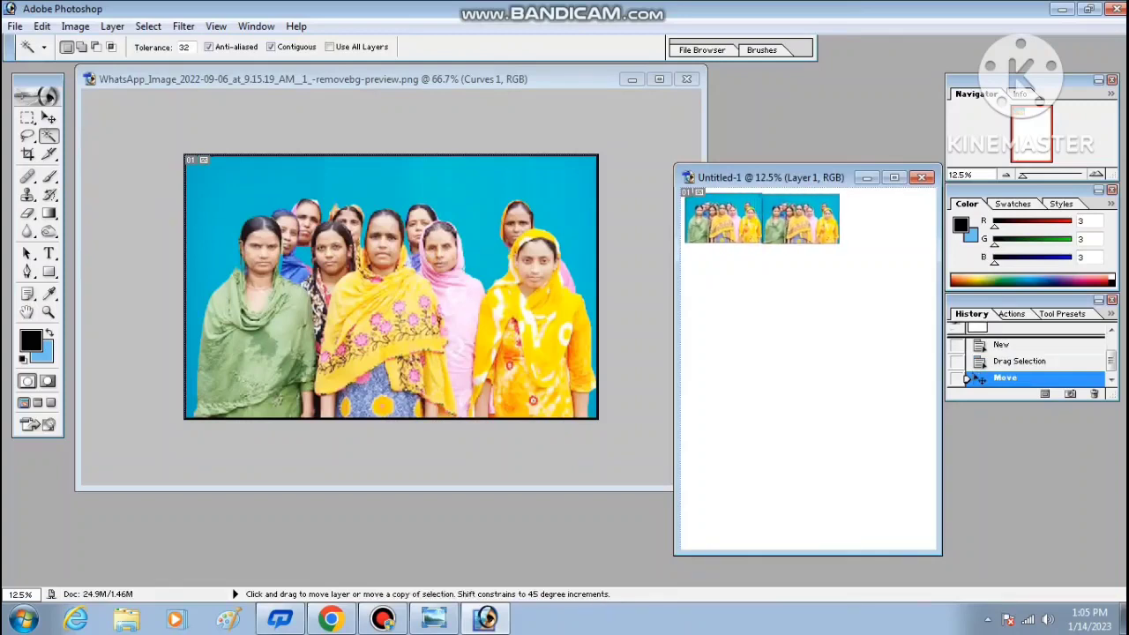
key("shift+Right")
key("shift+Right")
key("shift+Right")
key("shift+Down")
key("shift+Down")
key("shift+Down")
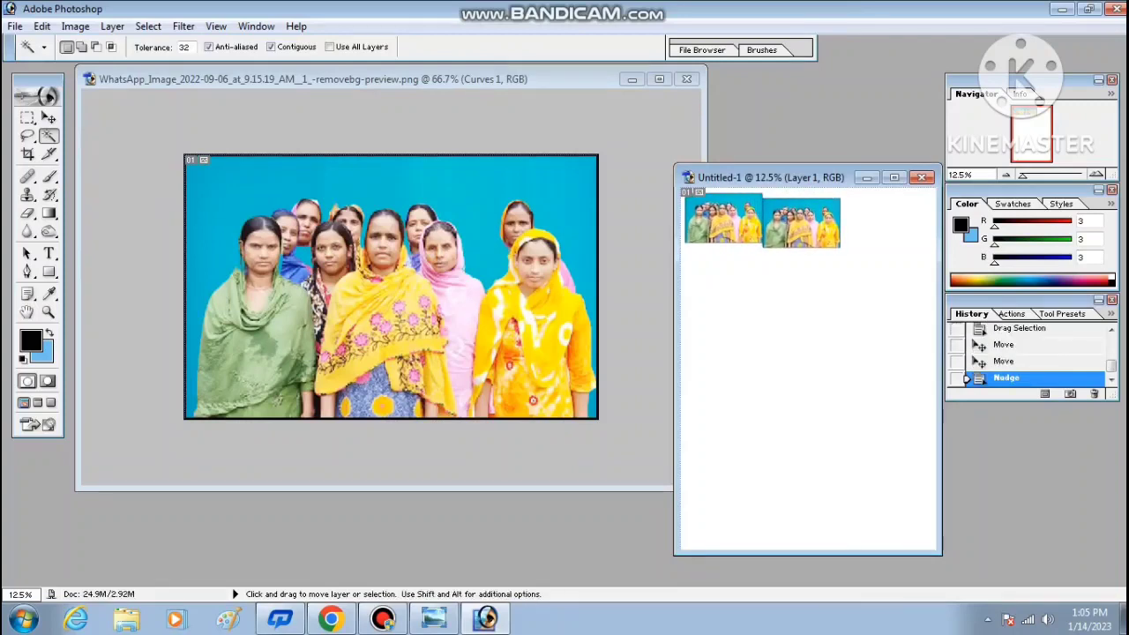
key("shift+Up")
key("shift+Up")
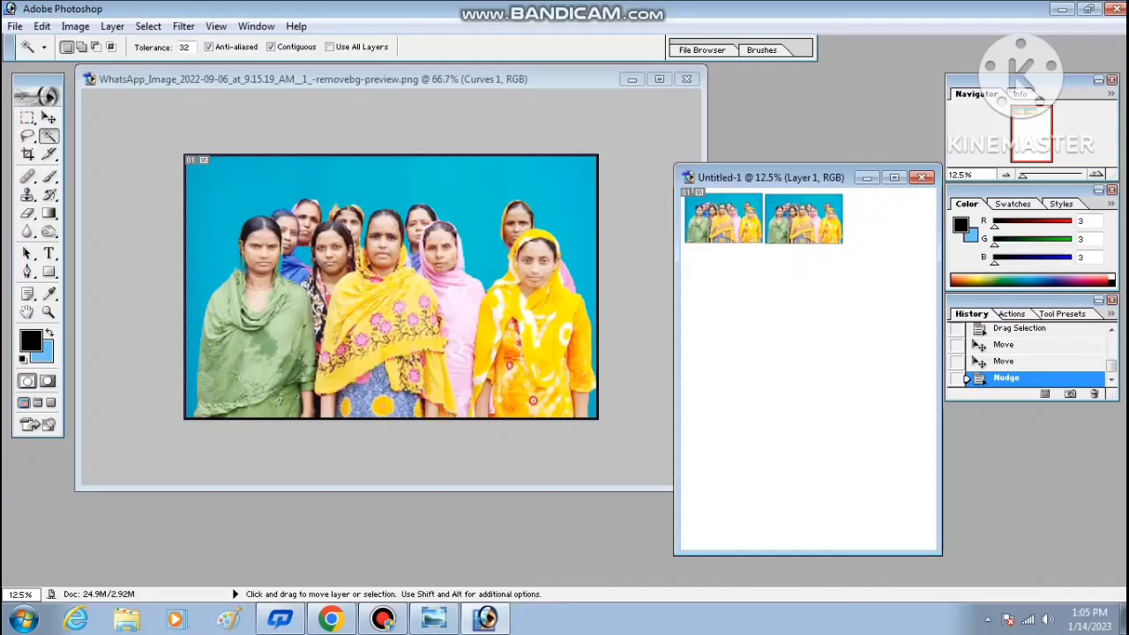
left_click_drag(802, 218, 881, 218)
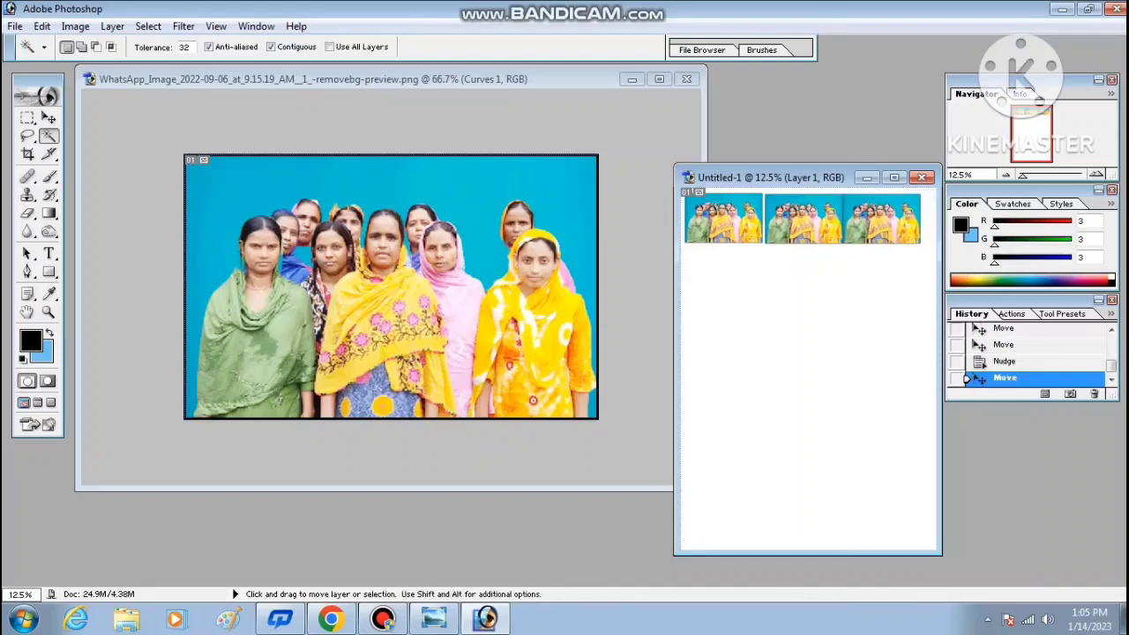
key("Right")
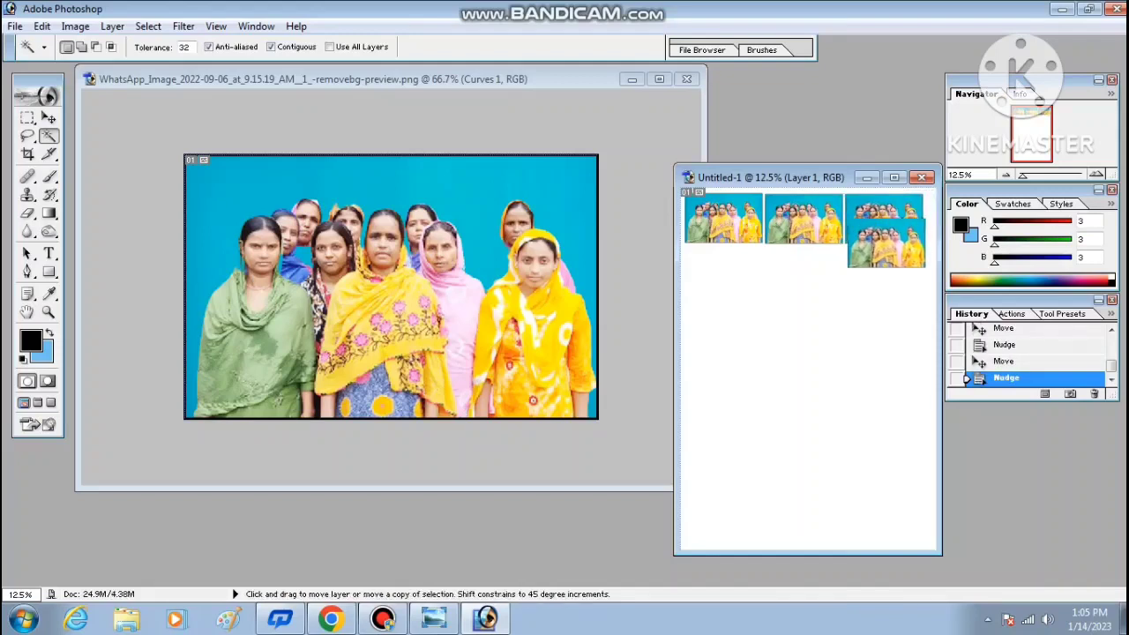
Add fourth, fifth and sixth copies as an aligned second row of three.
mouse_move(882, 218)
left_mouse_down()
mouse_move(759, 287)
mouse_move(721, 270)
left_mouse_up()
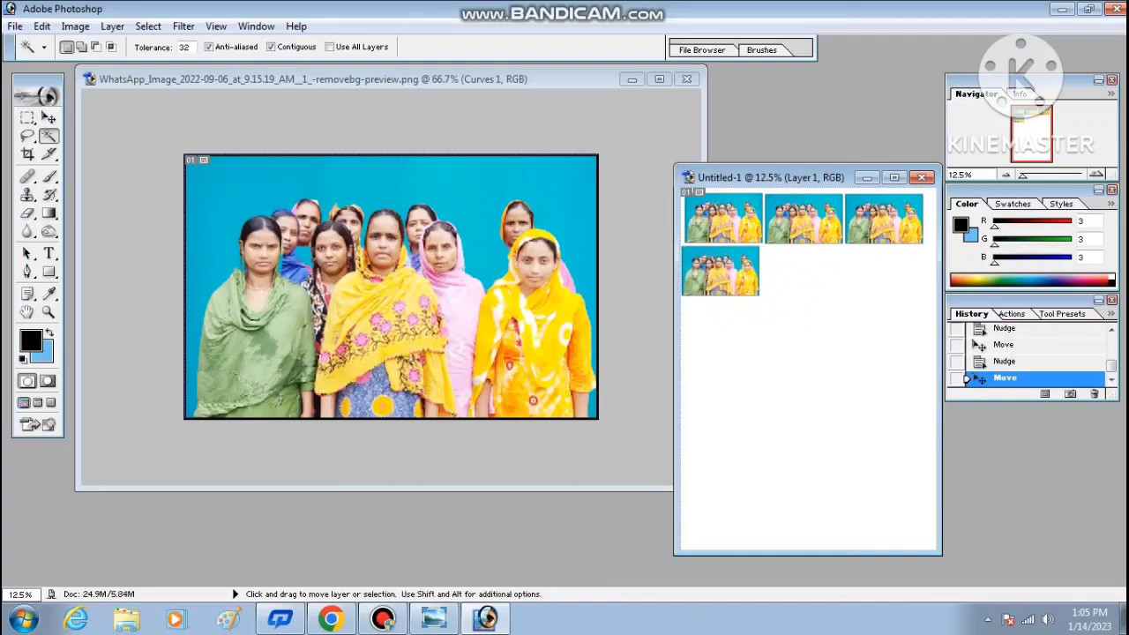
key("Up")
key("Right")
key("Right")
key("Right")
key("Down")
key("Down")
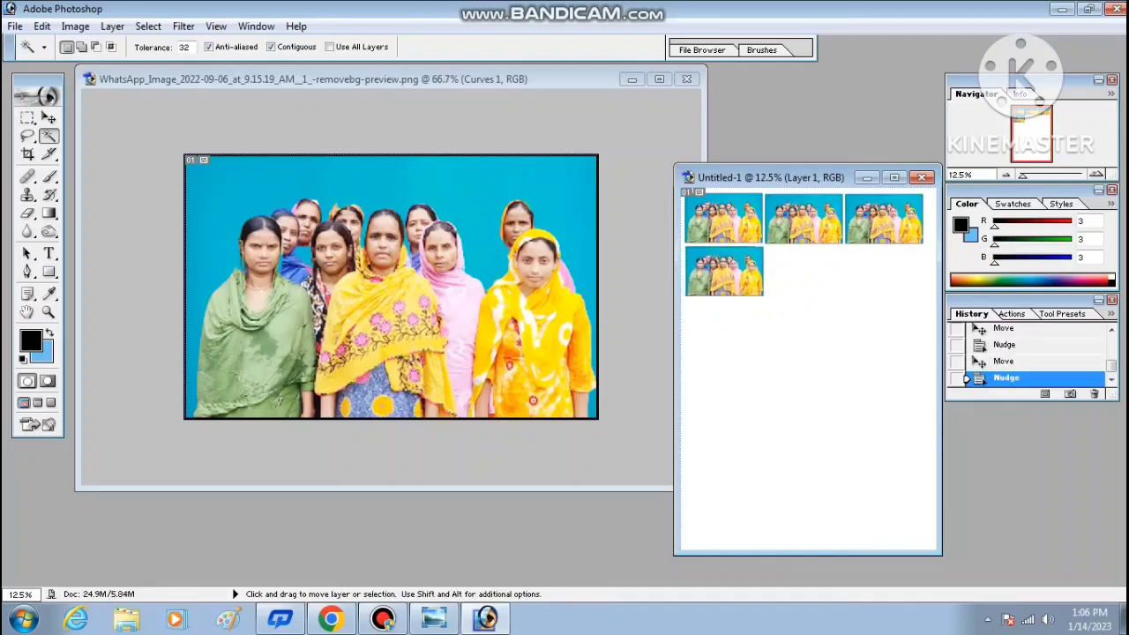
left_click_drag(724, 271, 798, 275)
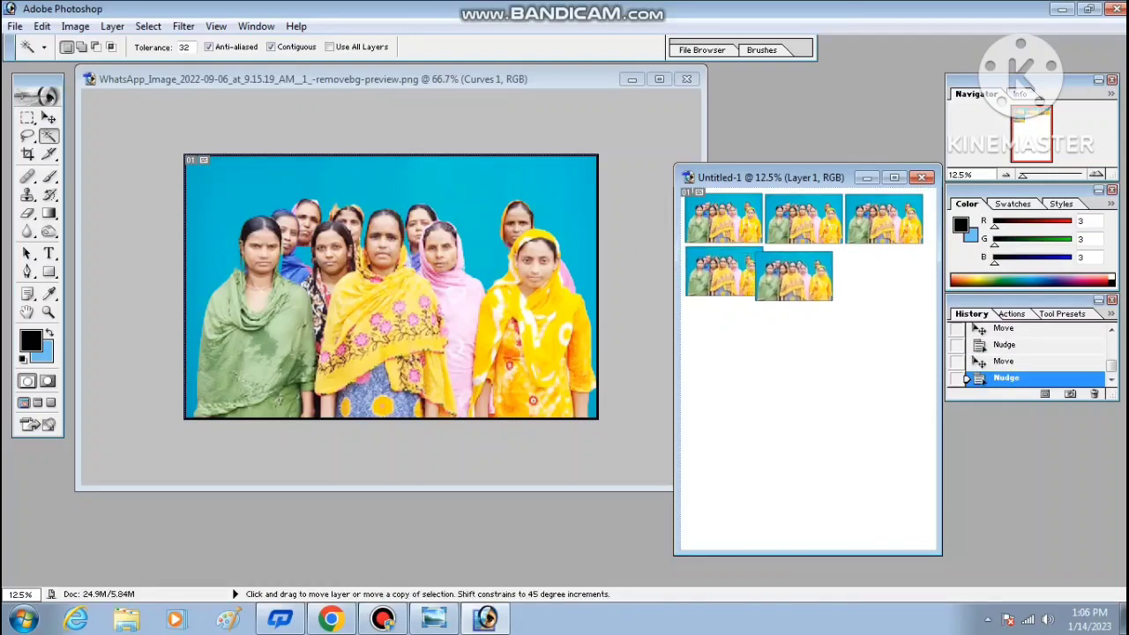
key("Right")
key("Right")
key("Right")
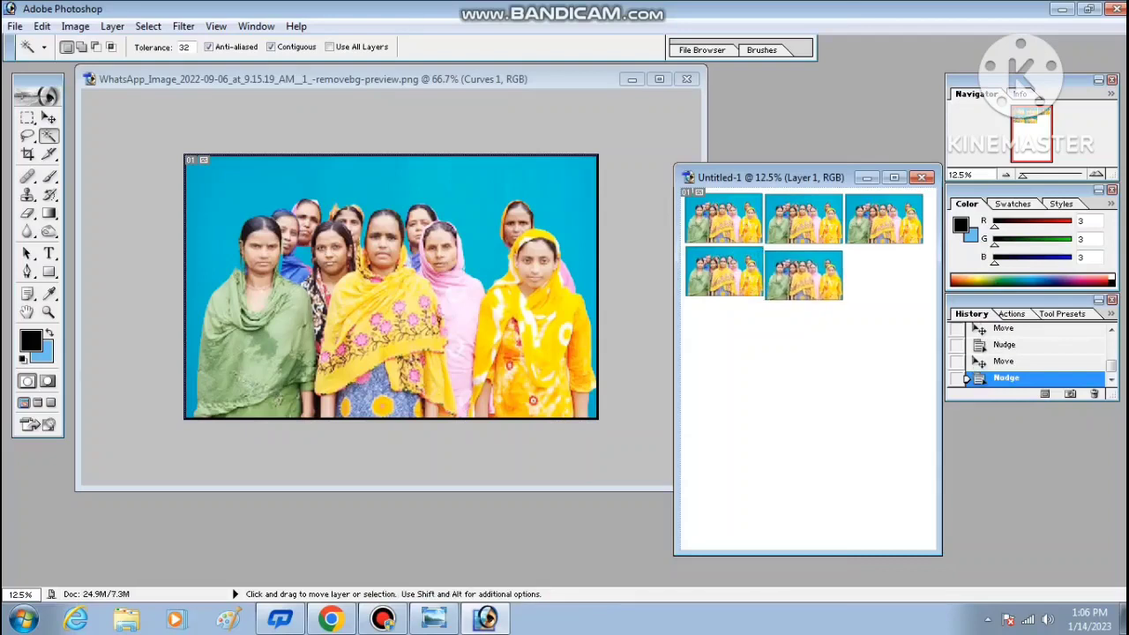
key("Right")
key("Right")
key("Up")
key("Up")
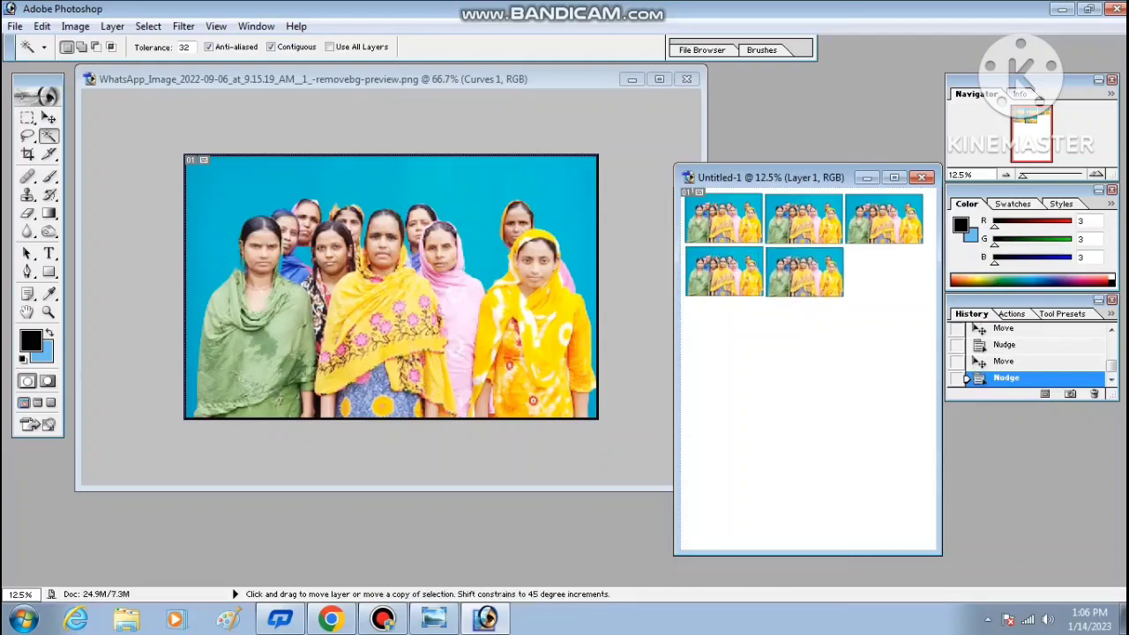
left_click_drag(803, 271, 889, 273)
key("Left")
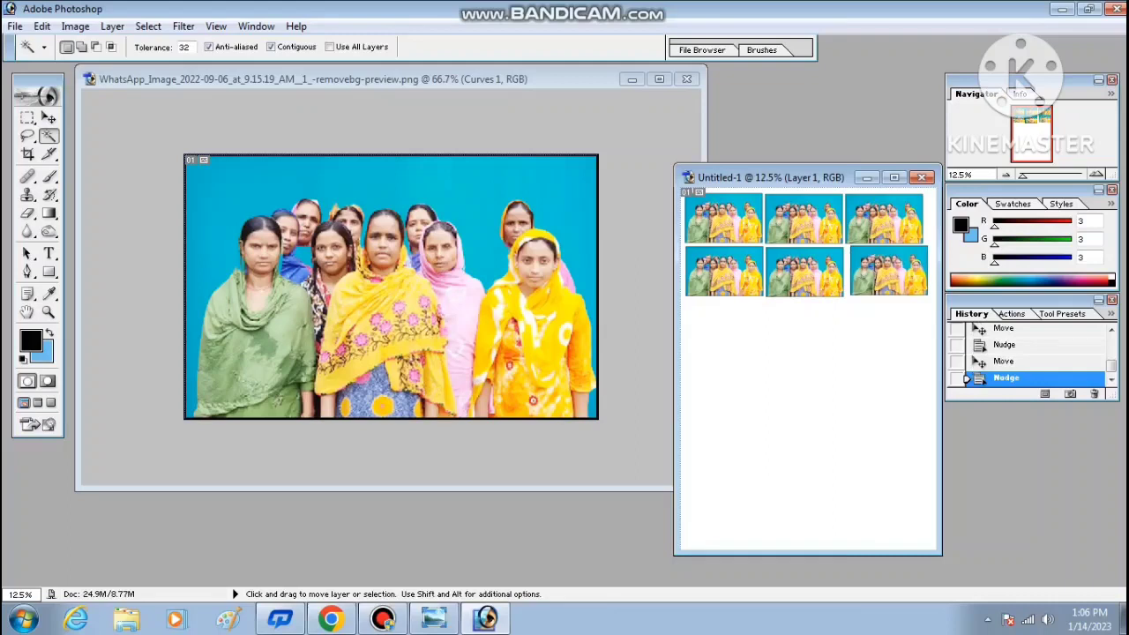
key("Left")
key("Left")
key("Left")
key("Left")
key("Right")
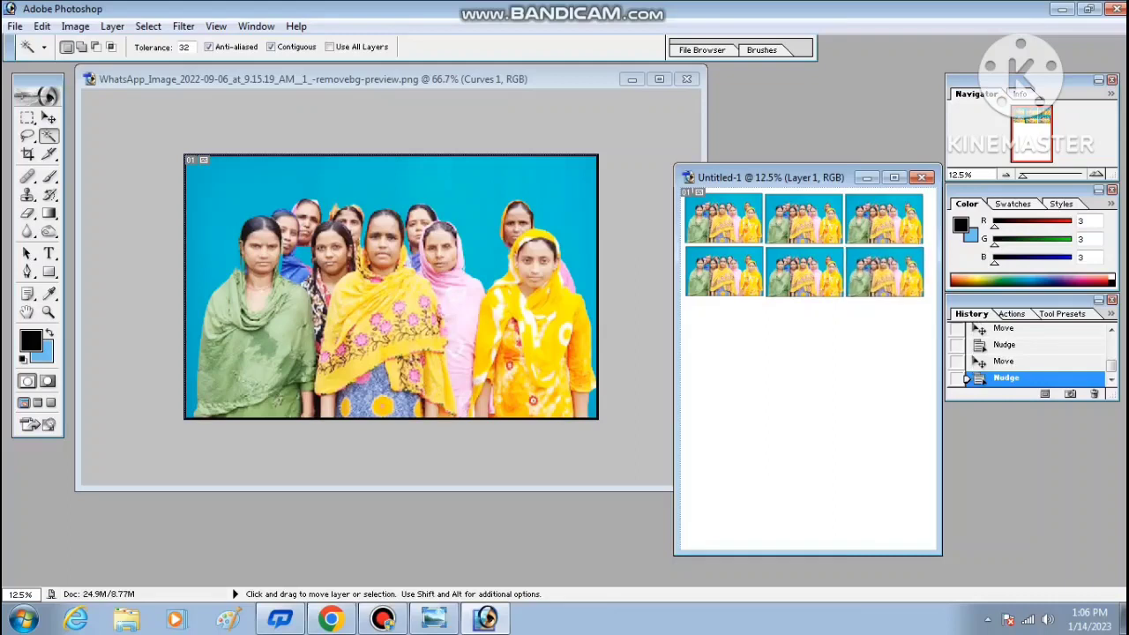
Scale the page to fit the media and select the HP Ink Tank 310 series printer.
key("ctrl+p")
left_click(923, 314)
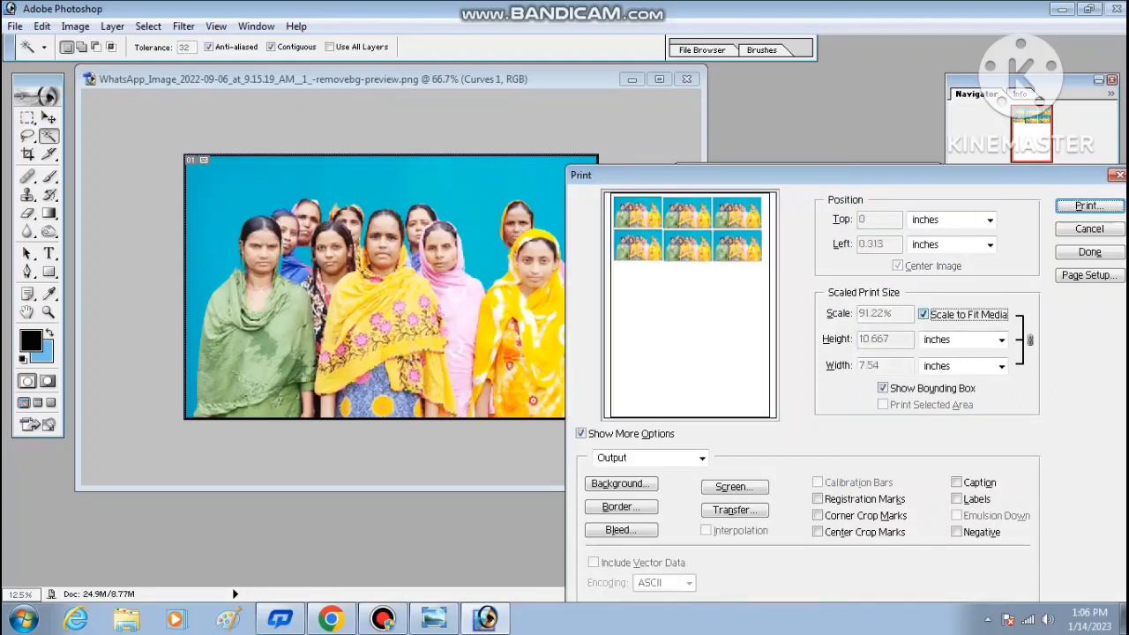
left_click(1088, 205)
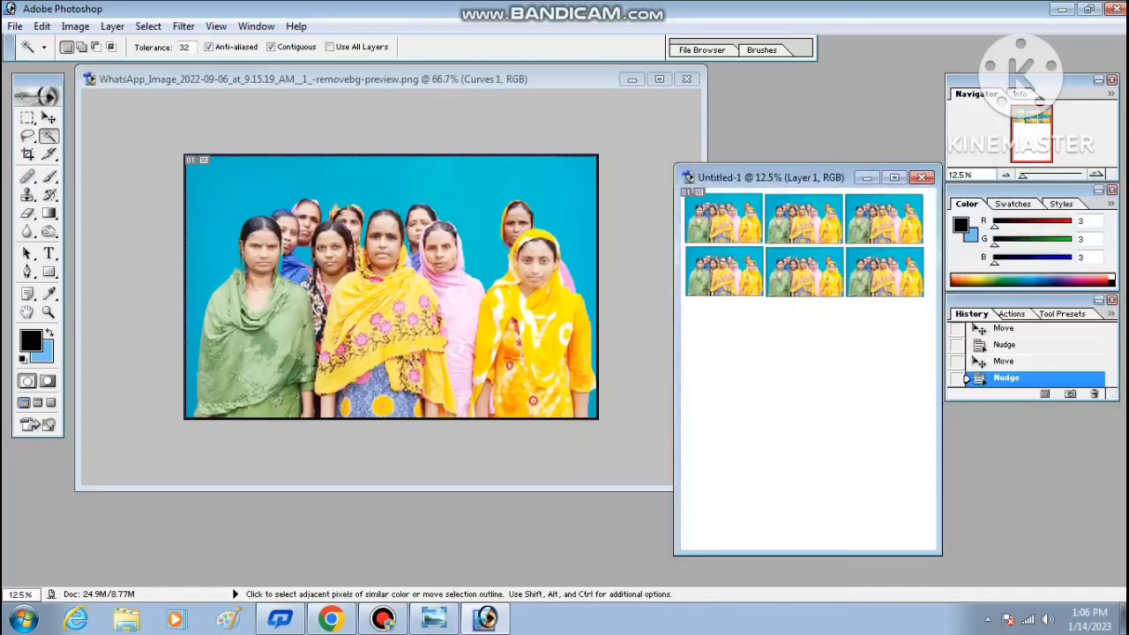
left_click(516, 111)
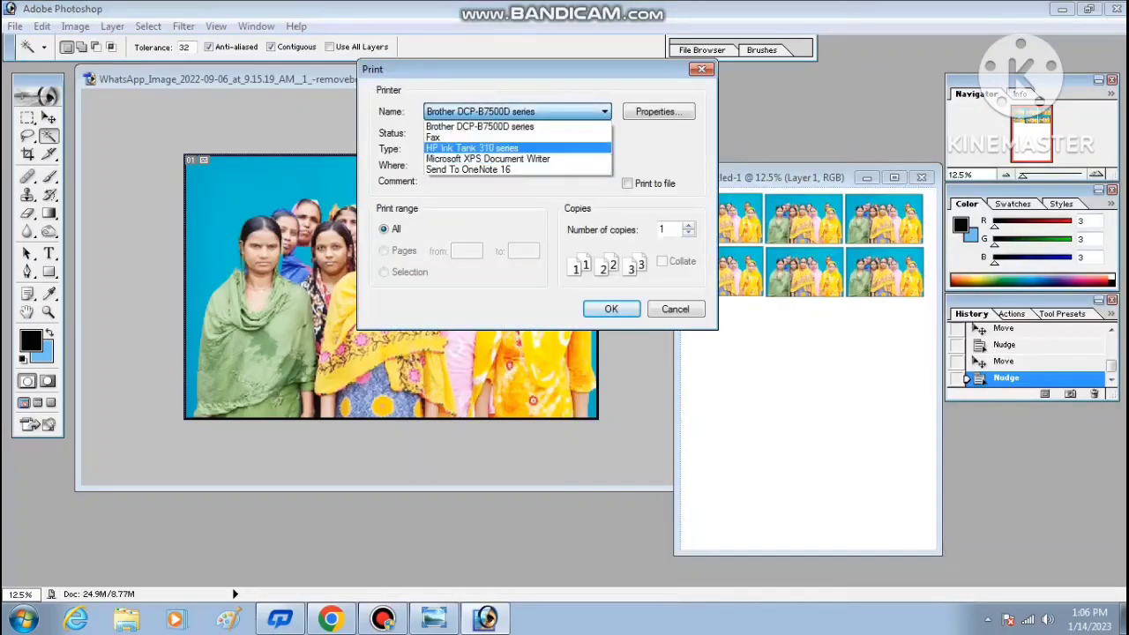
left_click(472, 147)
Set the printer's paper to Other Glossy Inkjet Papers at Best quality.
left_click(658, 112)
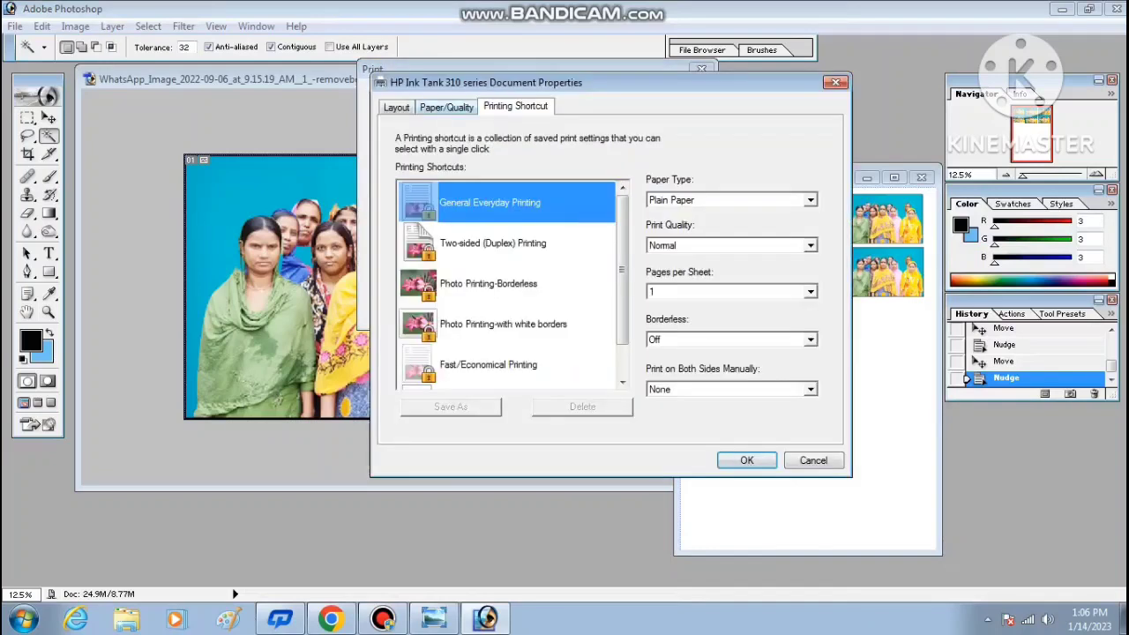
key("ctrl+shift+Tab")
left_click(772, 184)
left_click(617, 301)
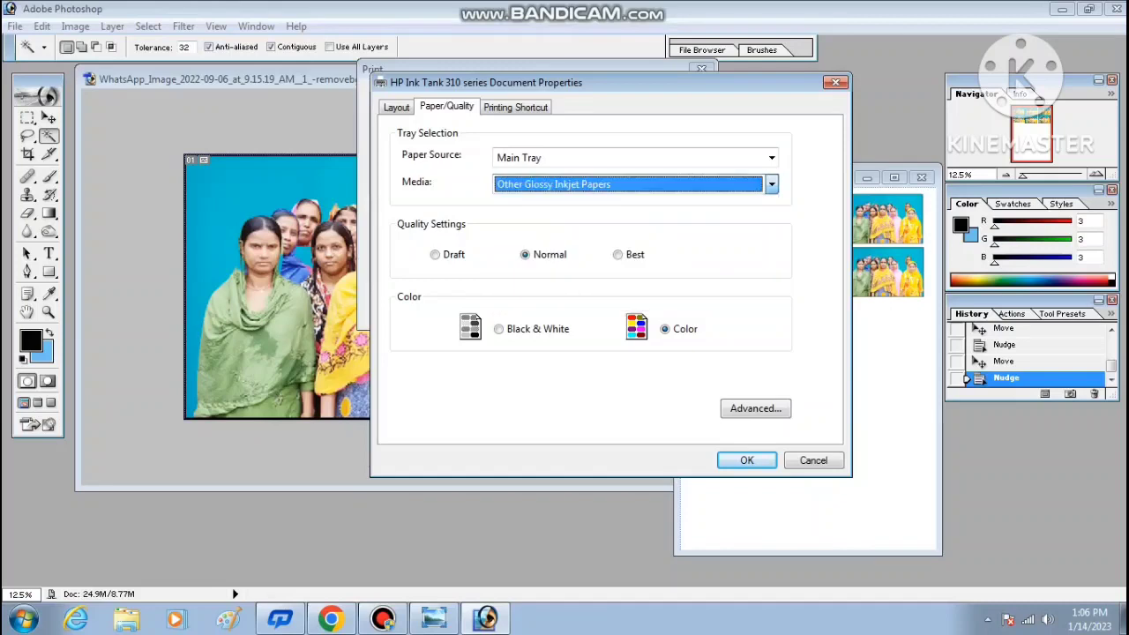
left_click(618, 254)
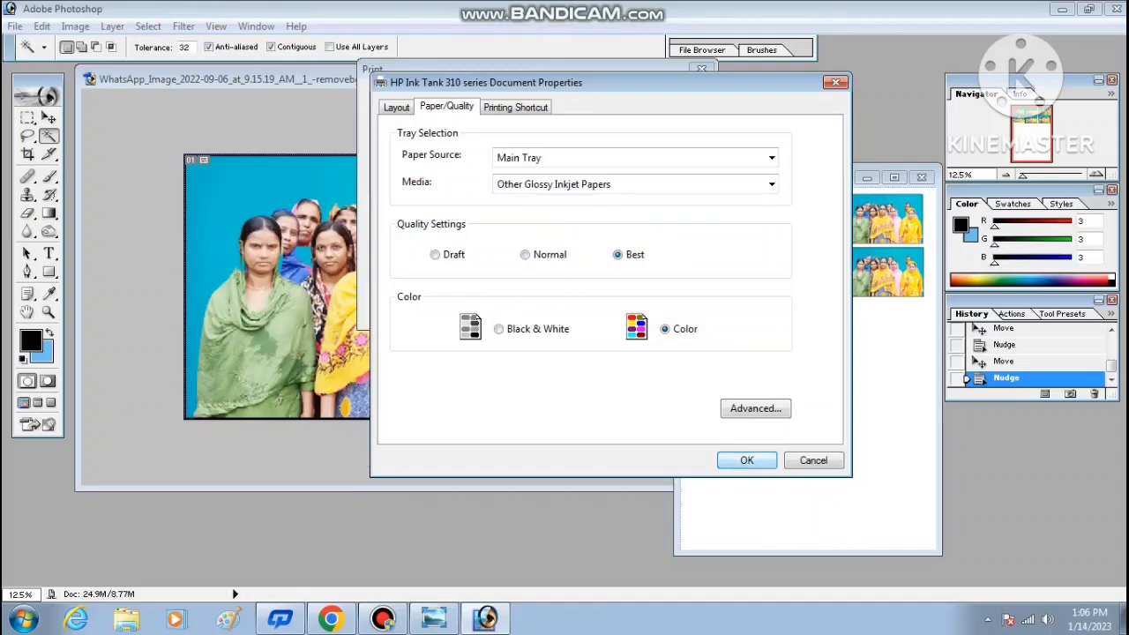
key("Return")
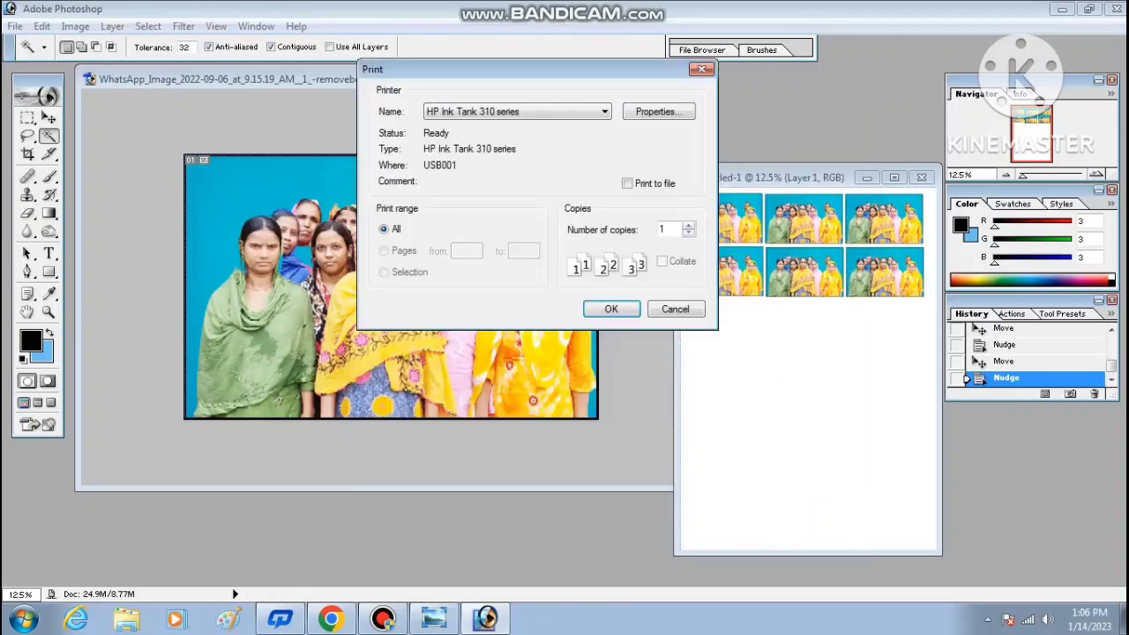
left_click_drag(529, 69, 823, 271)
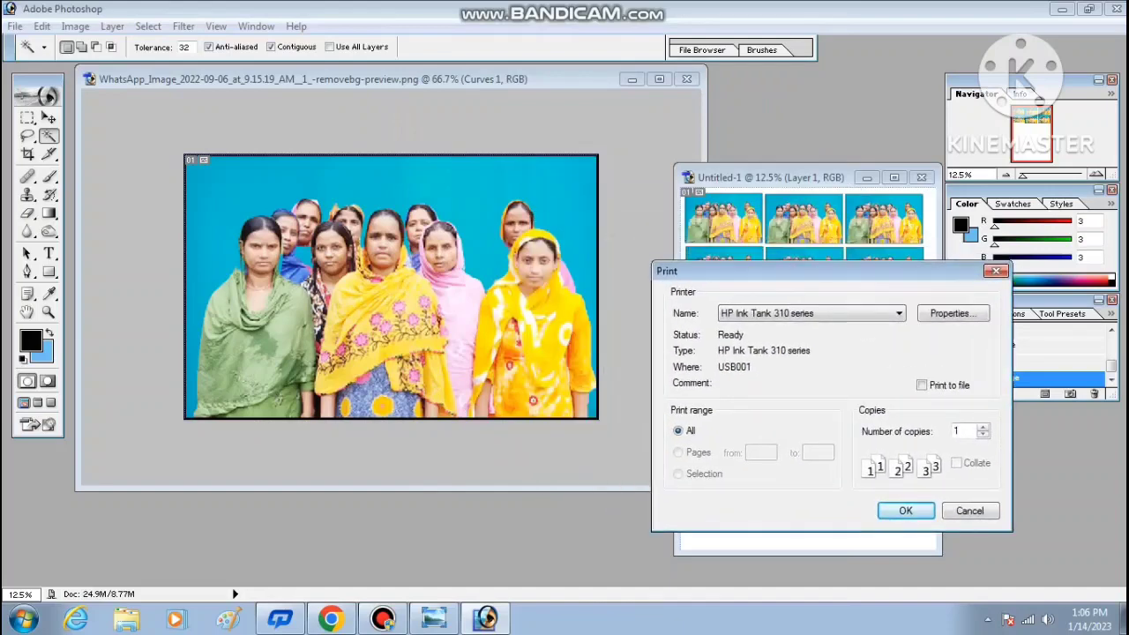